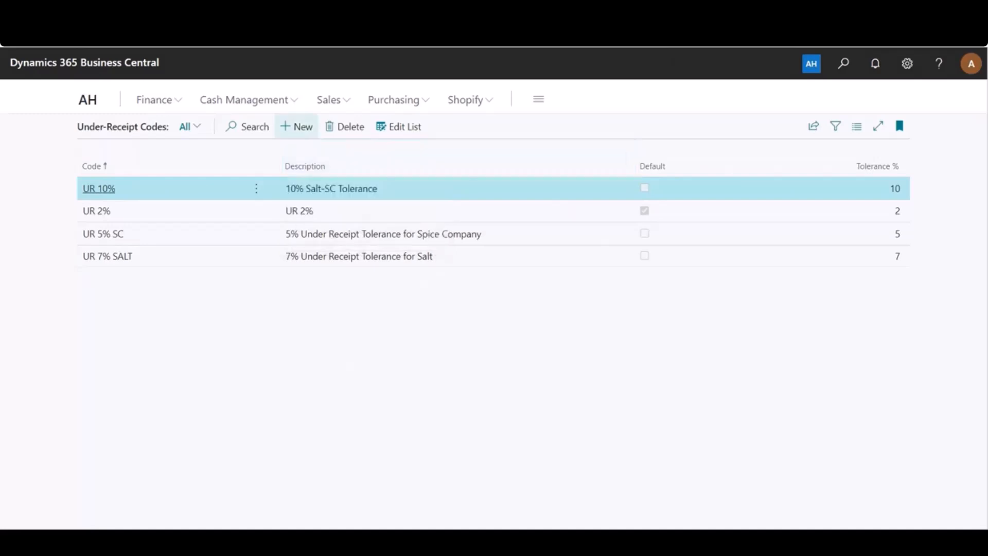
- Add an under-receipt code UR 15% with the description UR 15% and a tolerance of 15%
click(297, 127)
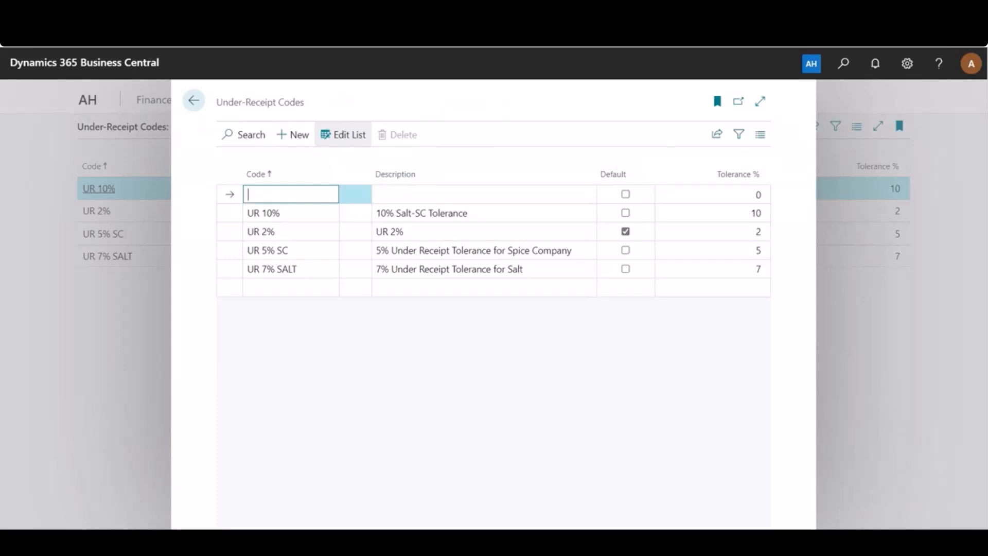
text(UR 15%)
key(Tab)
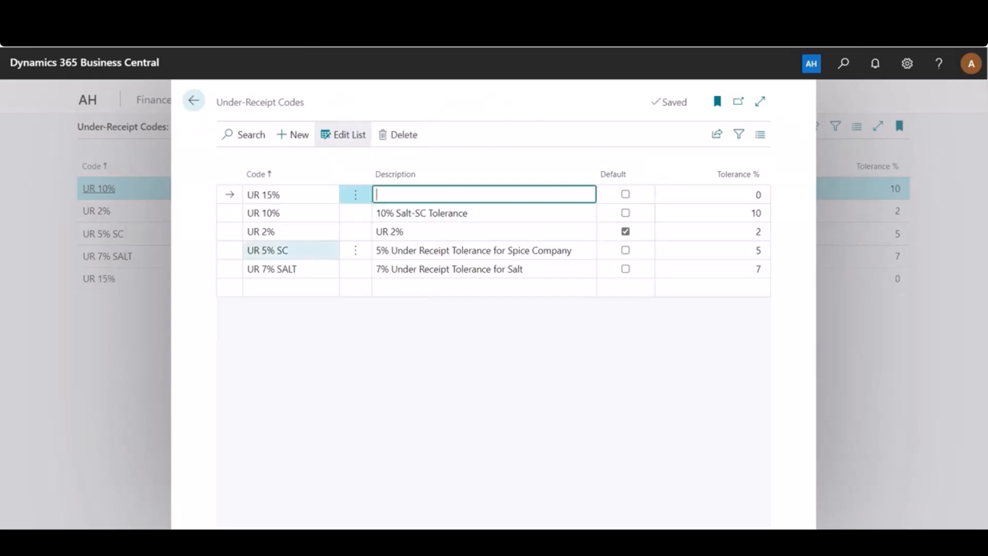
click(290, 194)
key(ctrl+c)
click(453, 195)
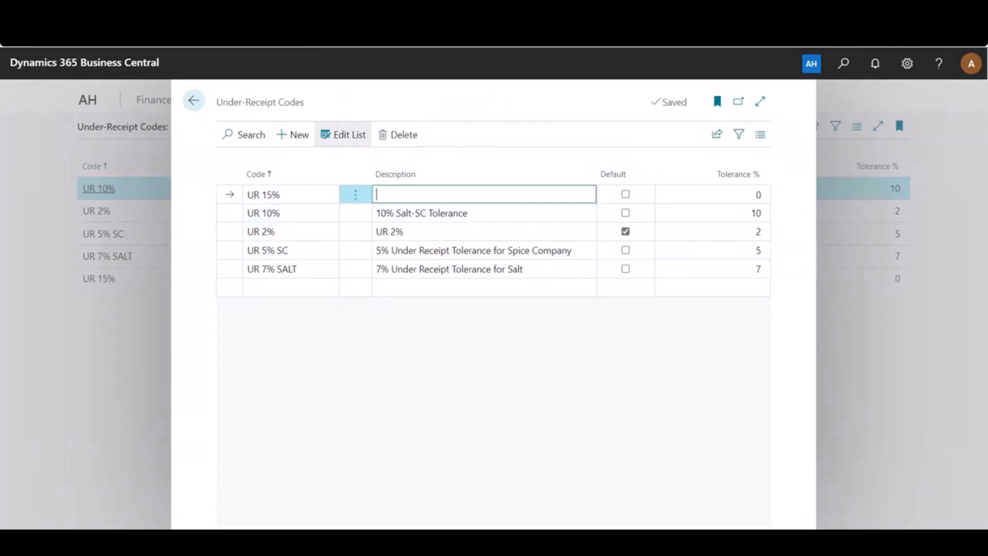
key(ctrl+v)
key(Tab)
key(Tab)
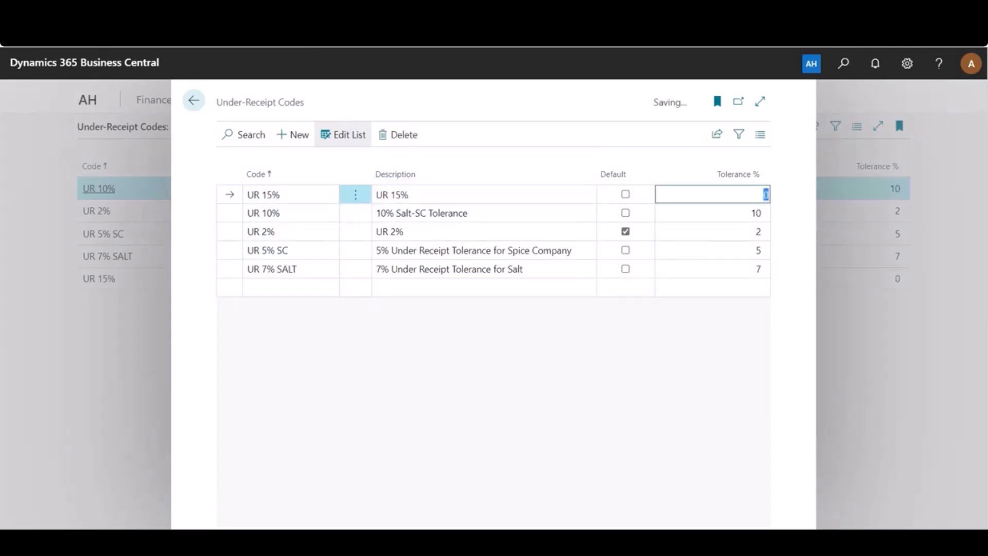
text(15)
key(Tab)
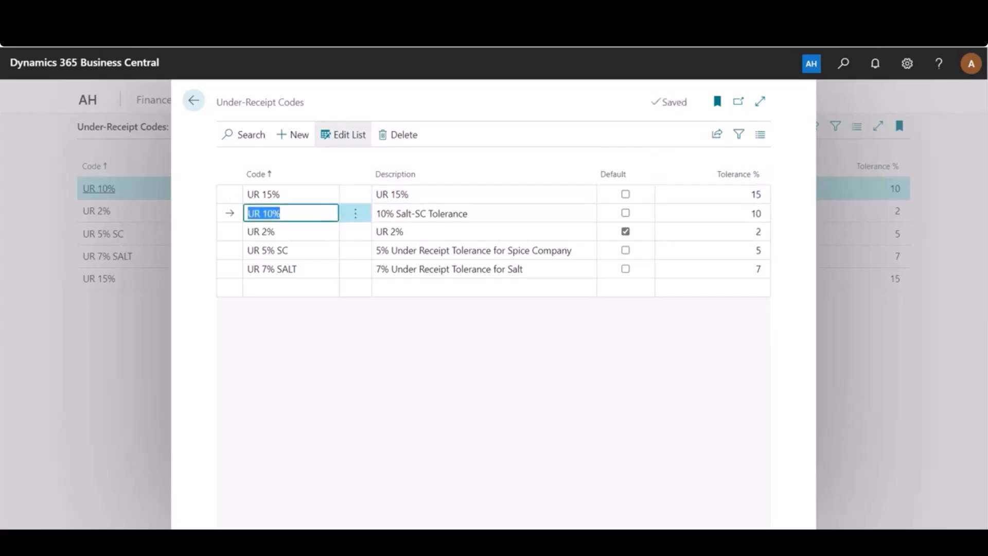
key(Escape)
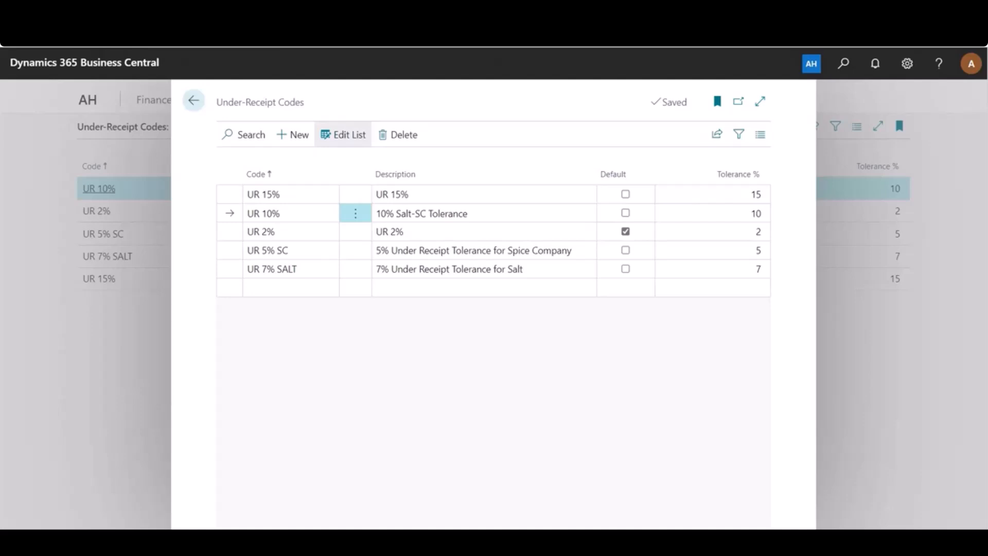
click(194, 101)
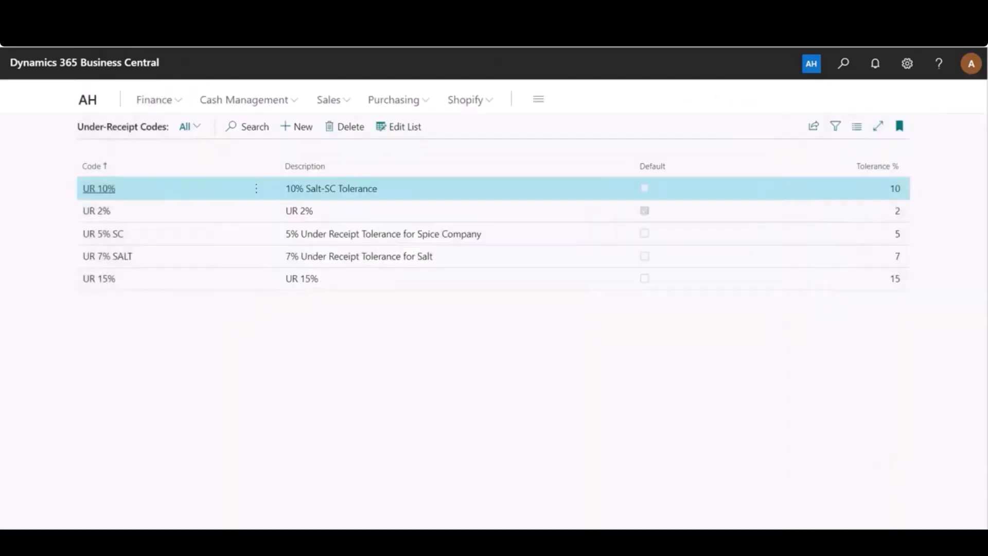
- Open the item card for R00001 Salt - Fine and go to its Inventory settings
click(87, 99)
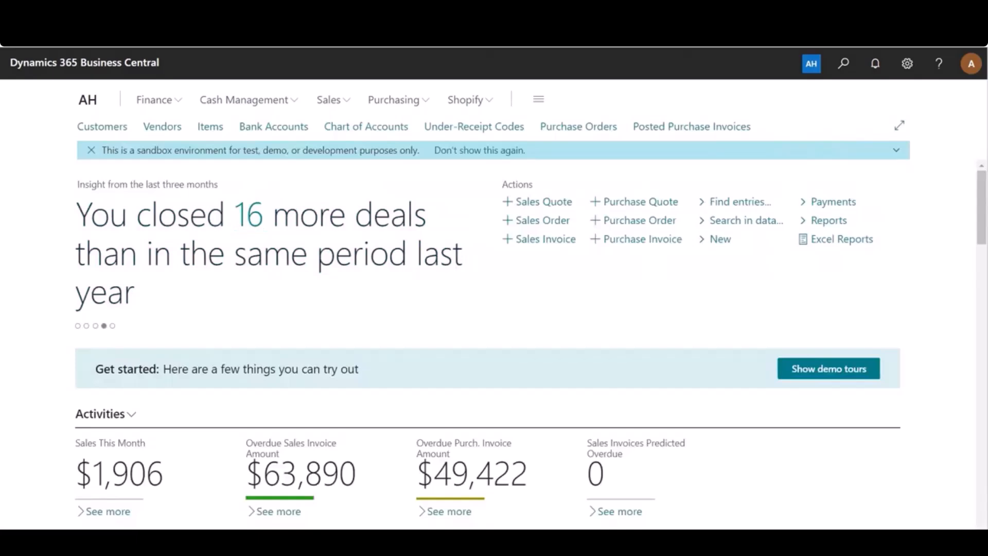
click(210, 127)
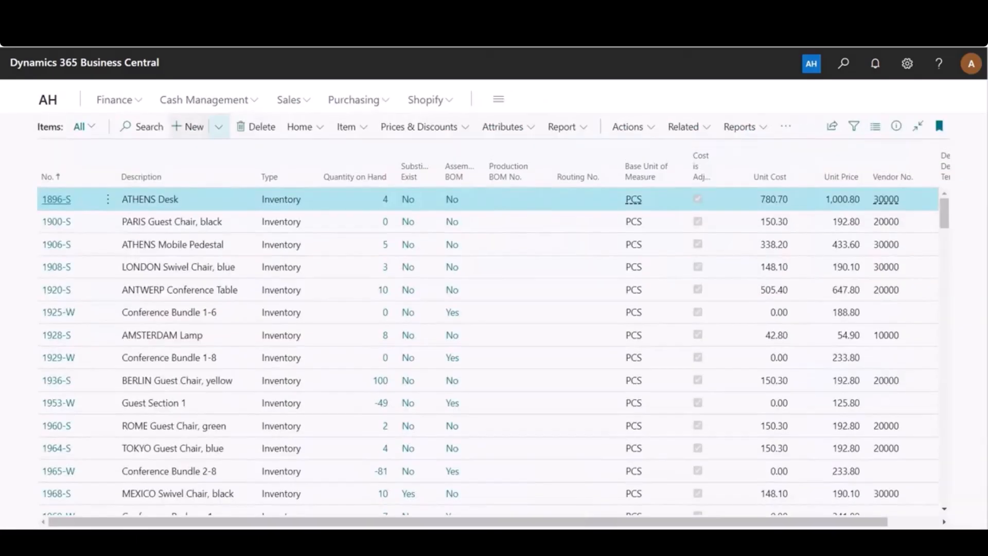
scroll(489, 355, down, 4)
scroll(488, 355, down, 10)
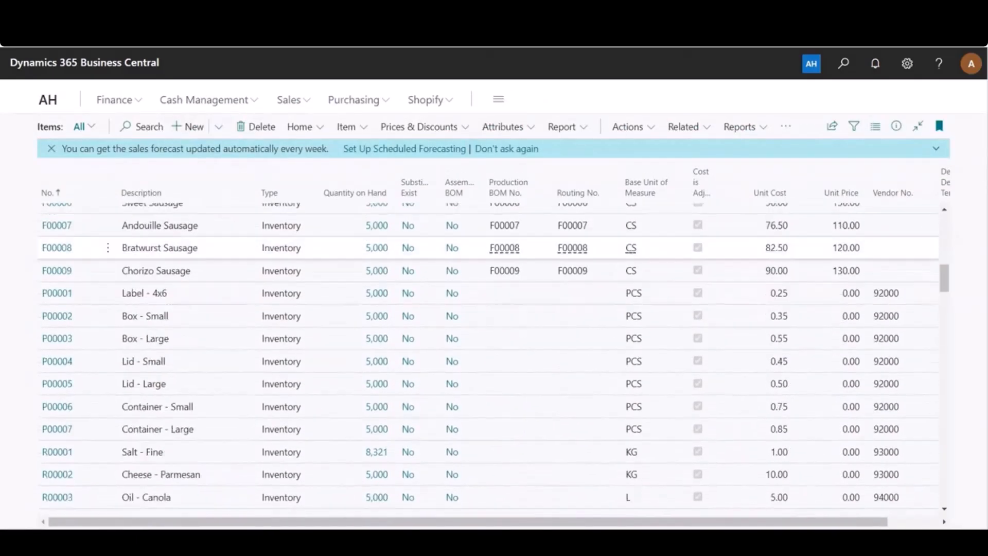
click(57, 376)
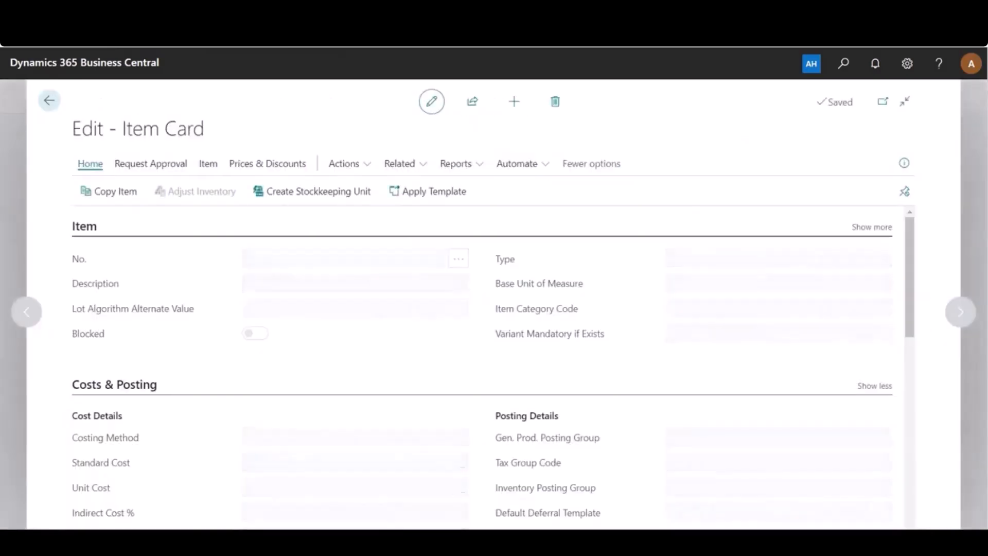
scroll(483, 361, down, 3)
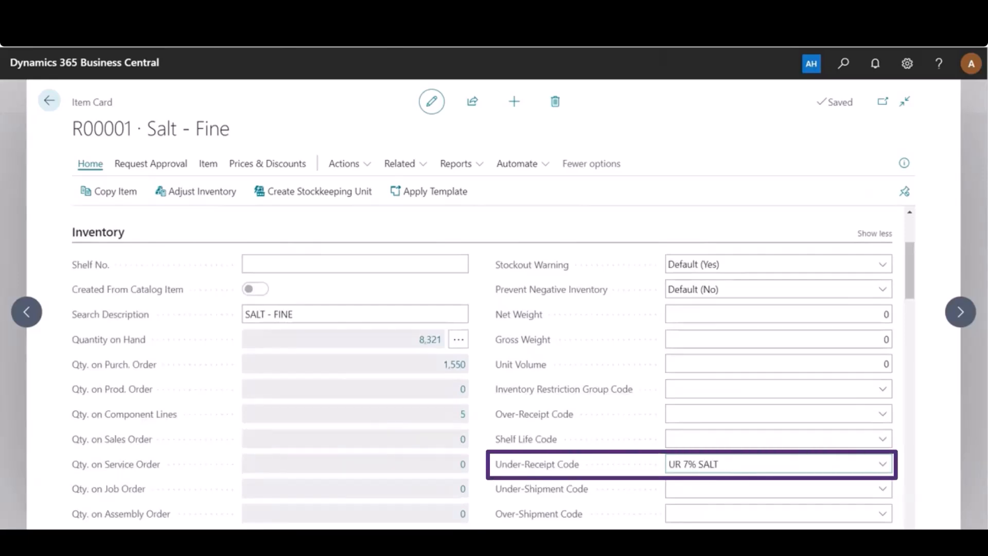
- Look at the under-receipt codes available for Salt - Fine and close the item card without changing the assigned code
click(693, 464)
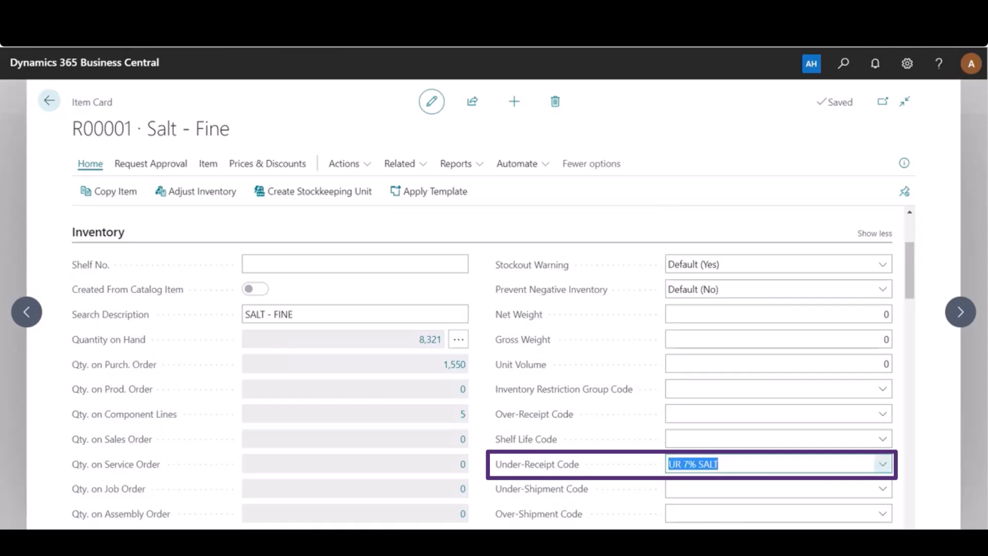
click(883, 464)
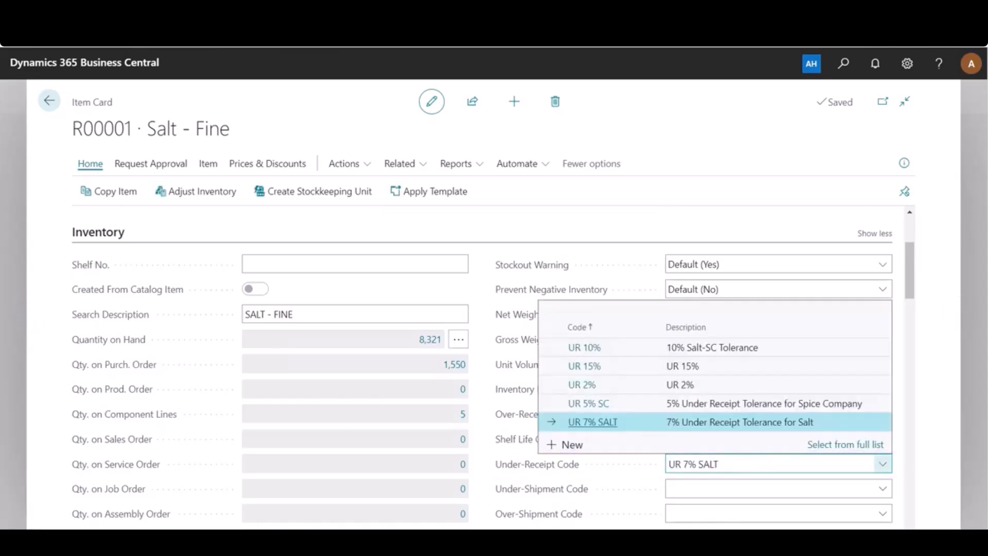
click(883, 465)
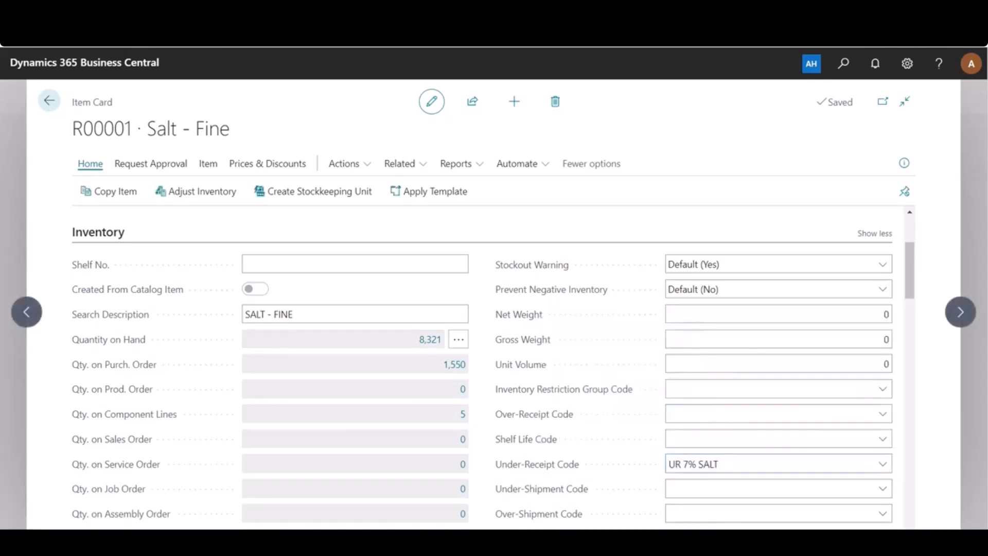
click(49, 101)
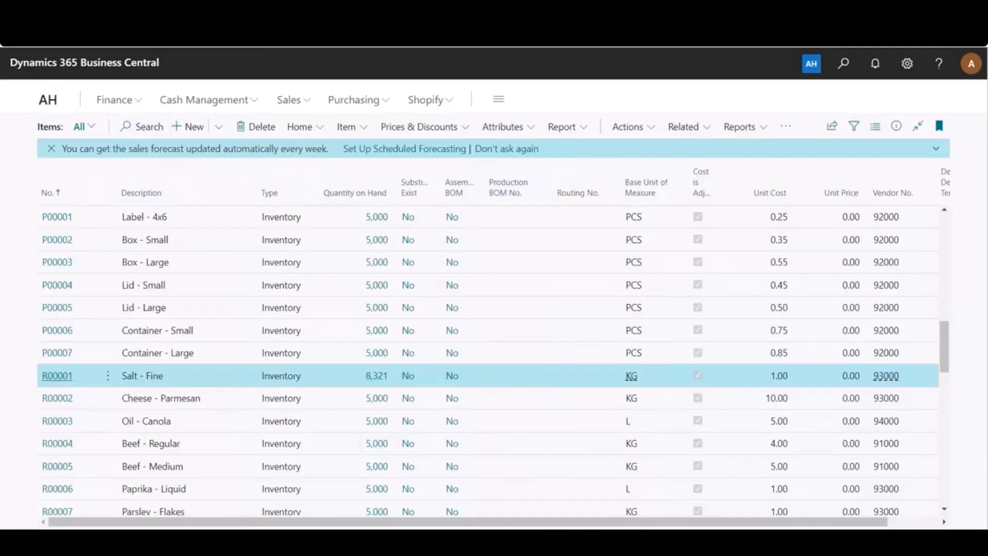
- Open the vendor card for Spice Company and check the Under-Receipt Code in its Receiving settings
click(85, 63)
click(162, 127)
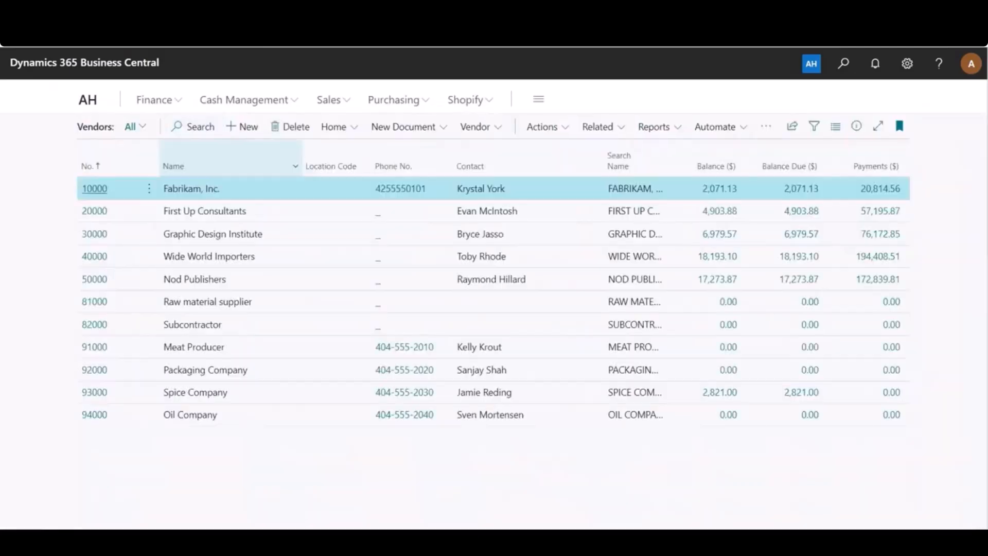
click(94, 392)
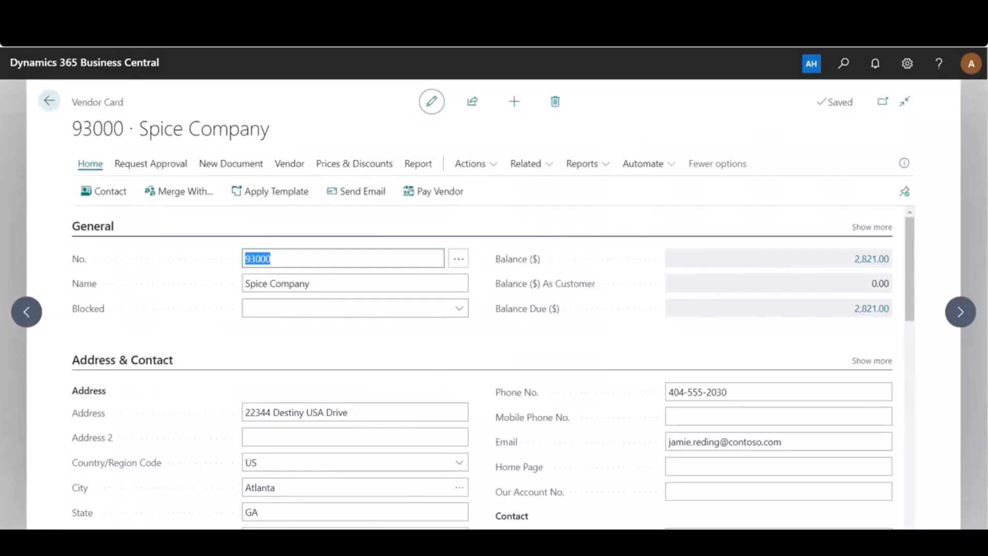
scroll(493, 370, down, 3)
scroll(492, 371, down, 10)
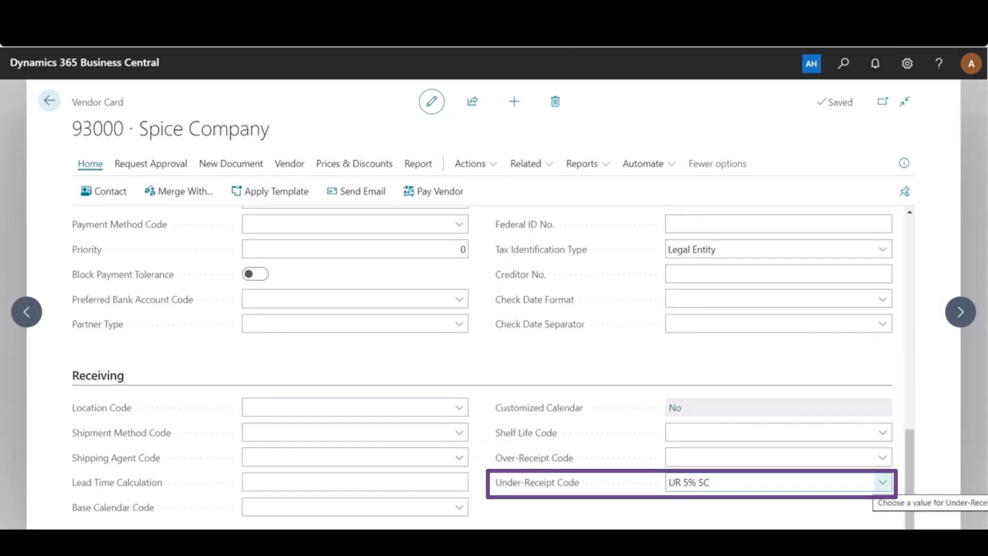
click(883, 483)
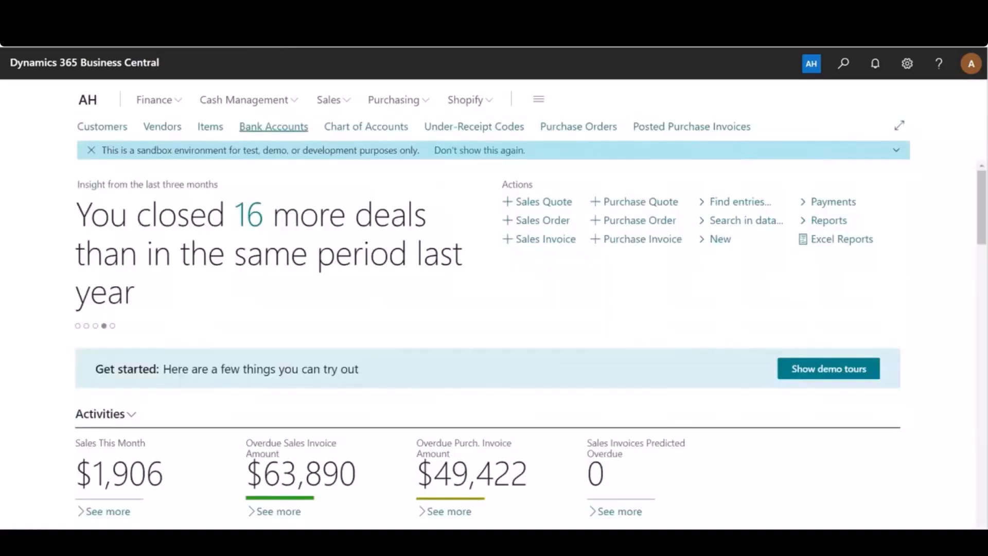
- Return to the items list and open the R00001 Salt - Fine item card
click(210, 127)
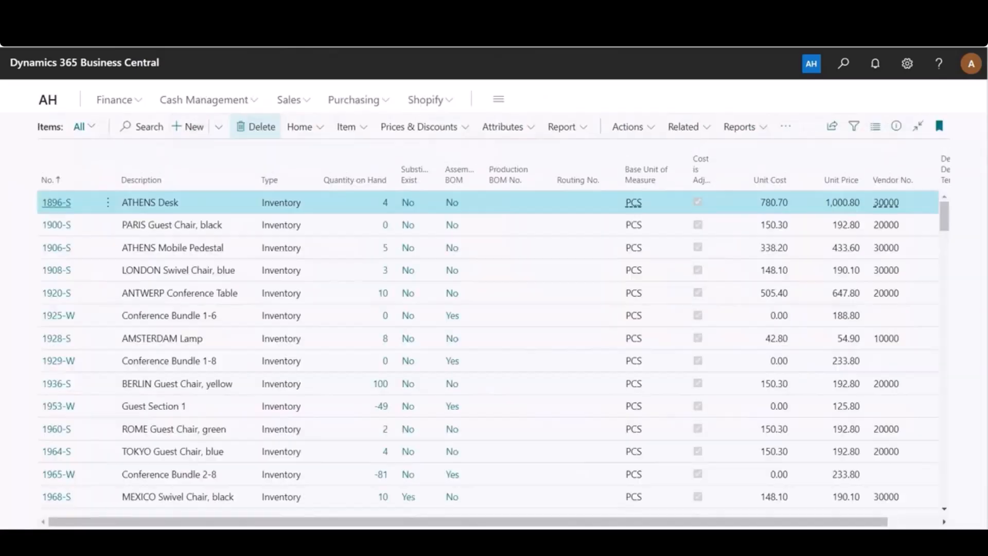
scroll(288, 227, down, 5)
scroll(489, 360, down, 7)
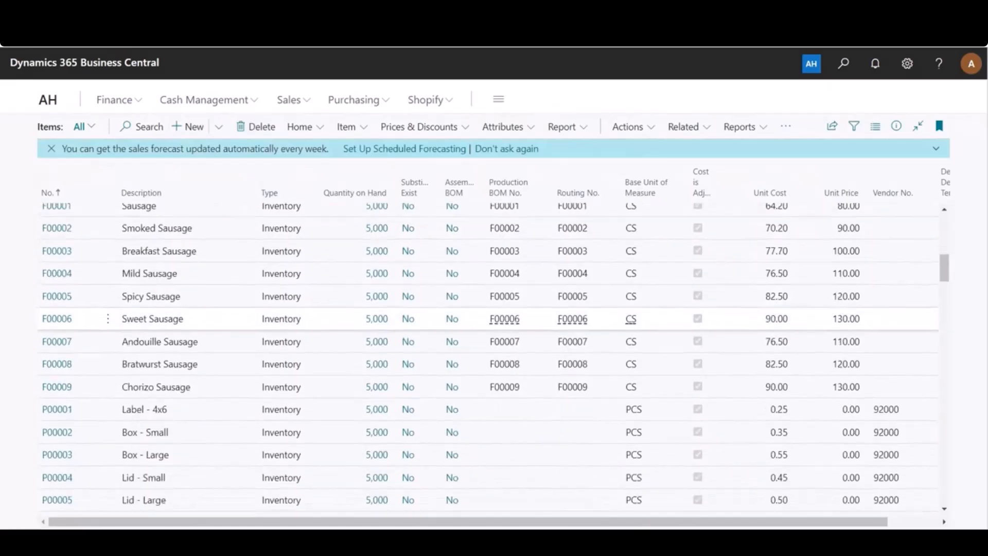
click(57, 423)
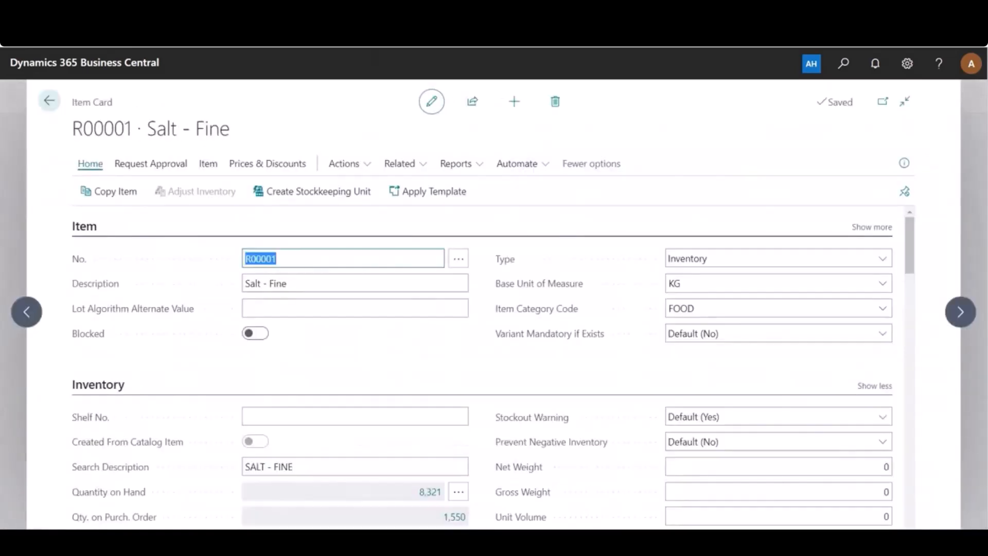
- Open the Vendor Under-Receipt Codes for Salt - Fine and review the vendor number and under-receipt code of its entry
click(399, 163)
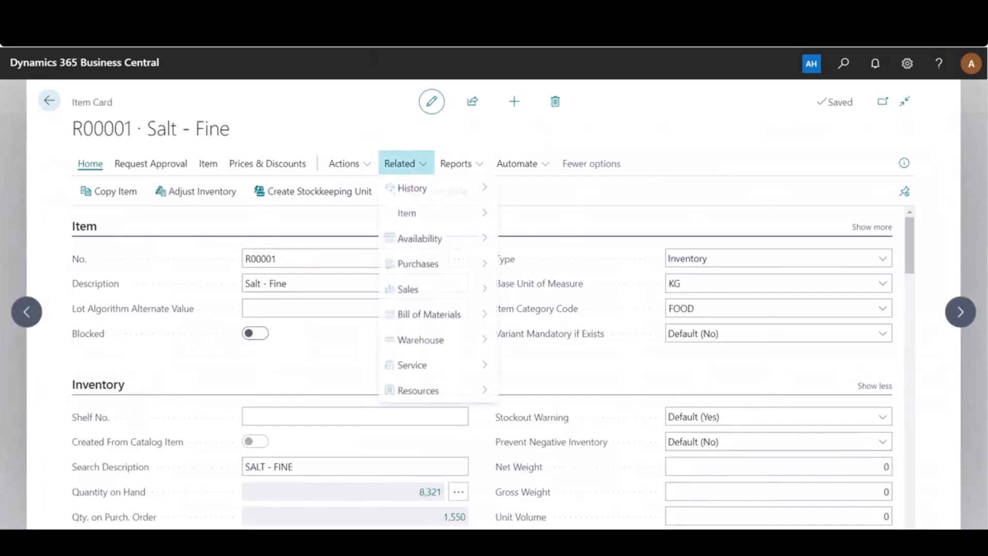
mouse_move(438, 264)
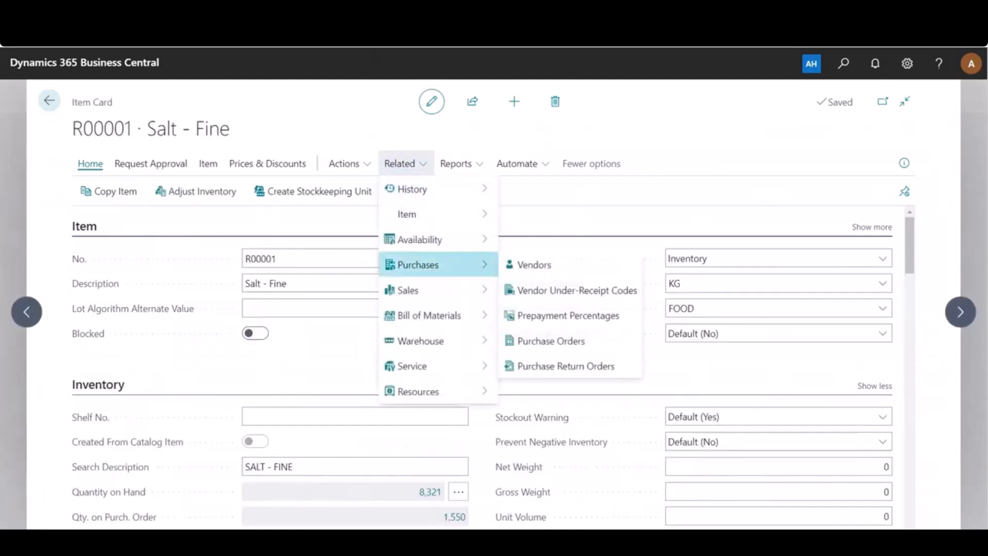
click(577, 291)
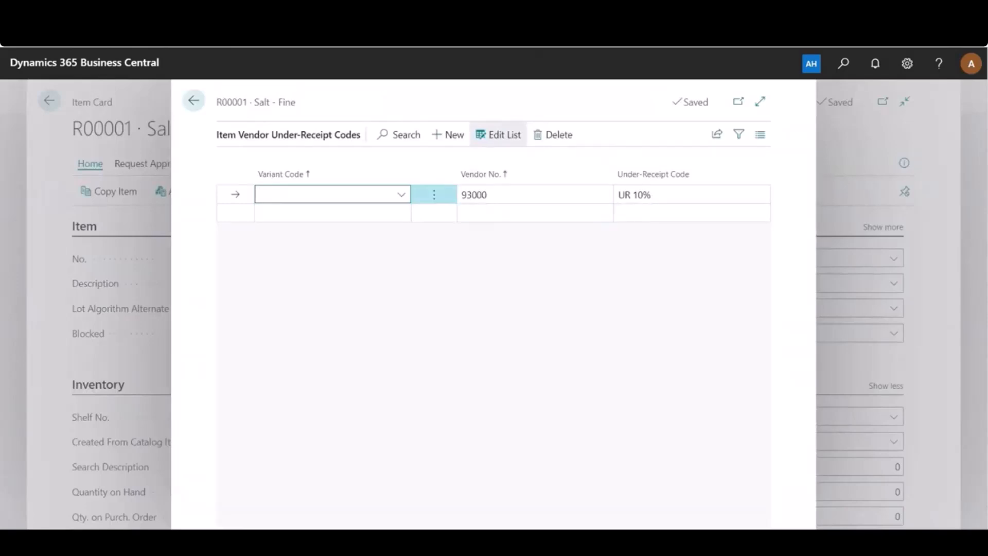
key(Tab)
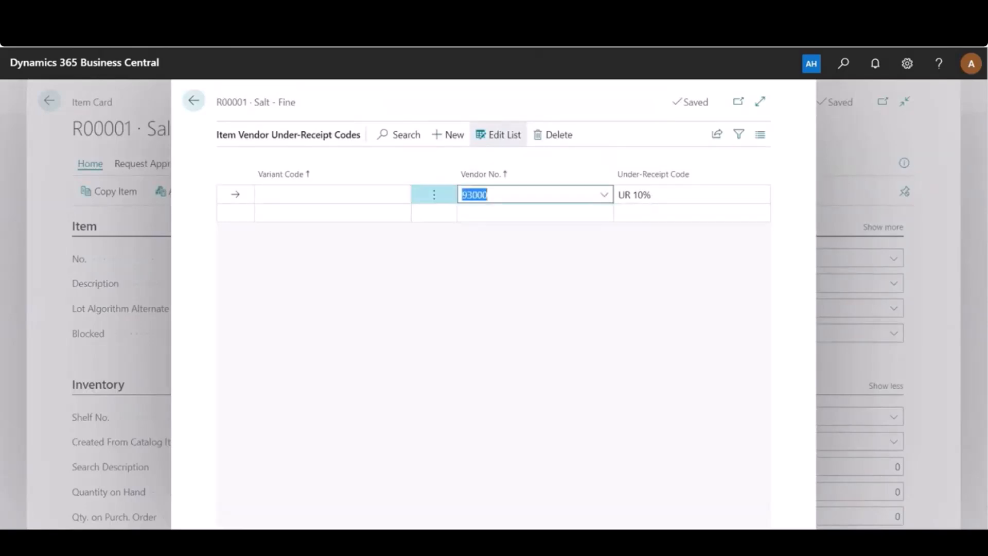
key(Tab)
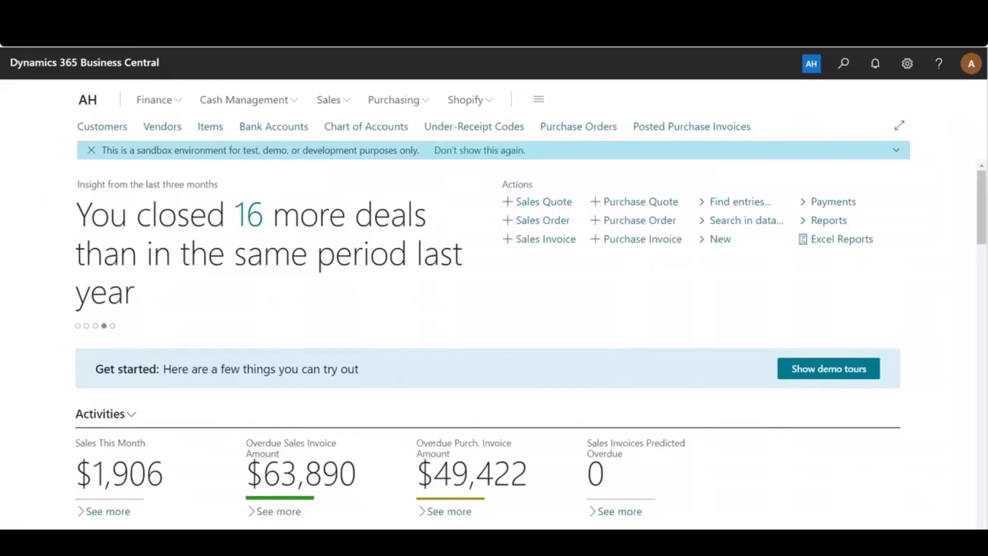
- Open the second Spice Company purchase order dated 4/10/2023 and set Qty. to Receive on its Salt - Fine line to 500
click(578, 126)
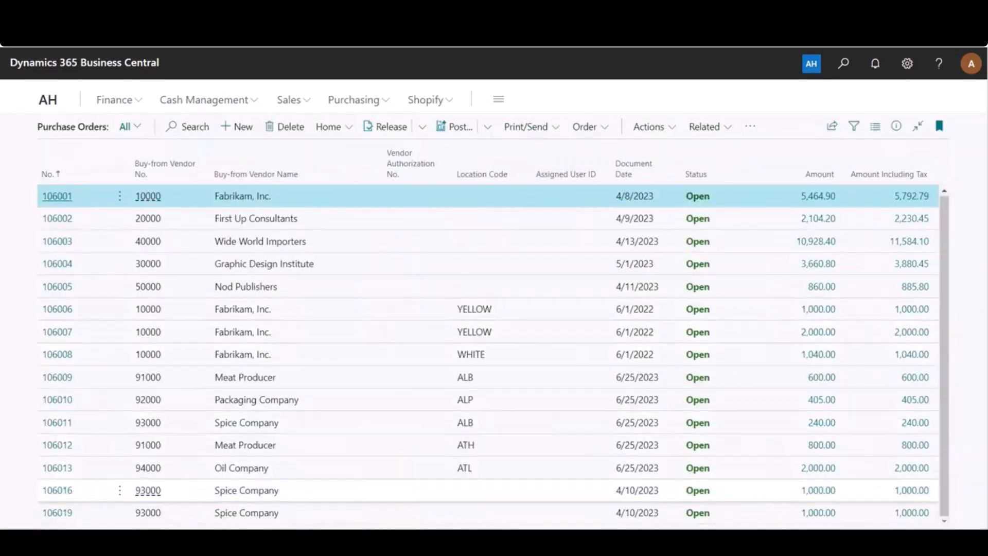
click(57, 513)
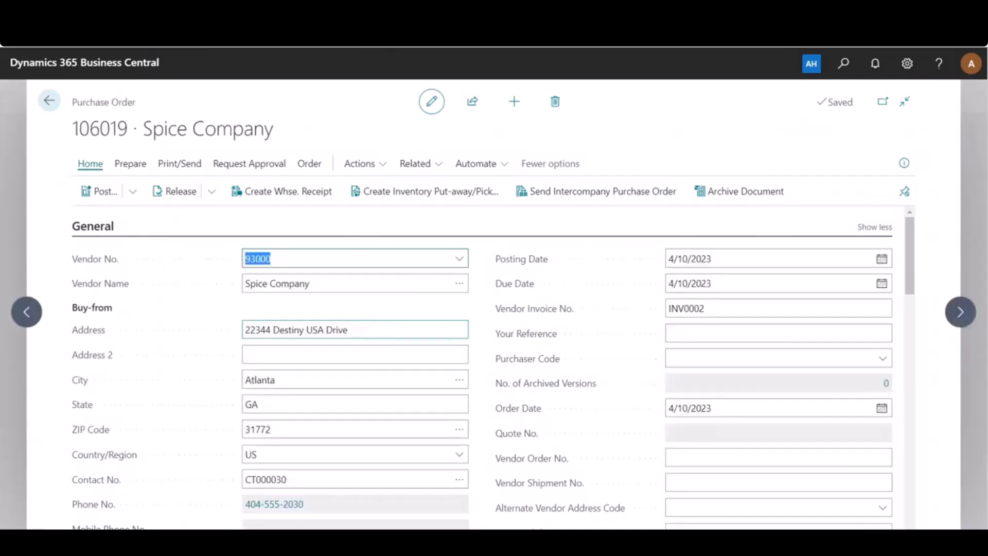
scroll(482, 361, down, 6)
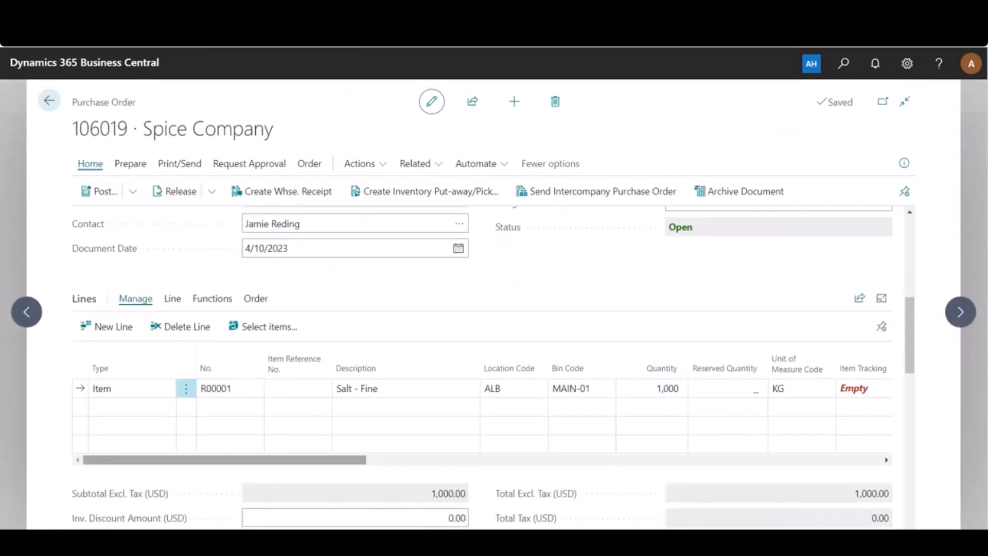
scroll(482, 406, right, 8)
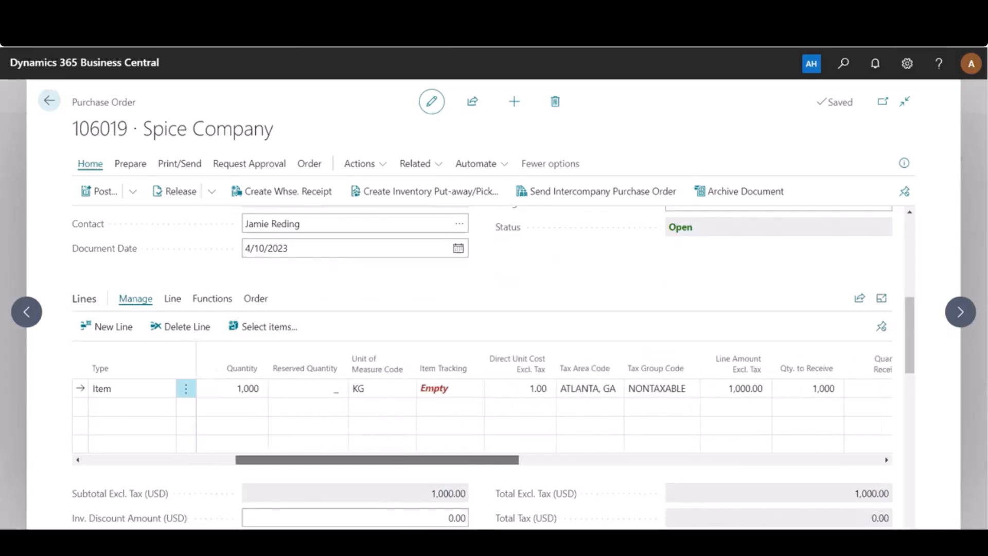
drag(377, 460, 386, 460)
click(735, 389)
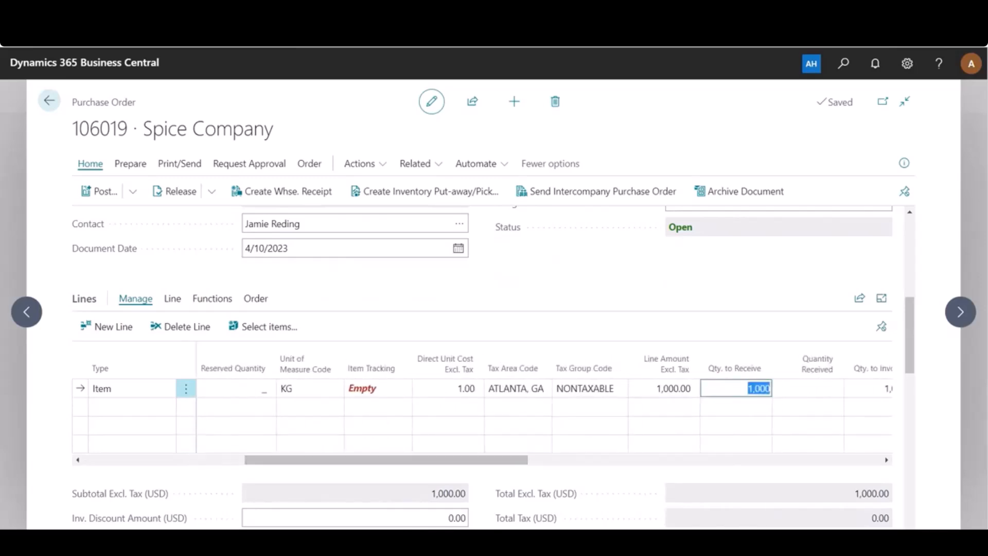
text(500)
key(Tab)
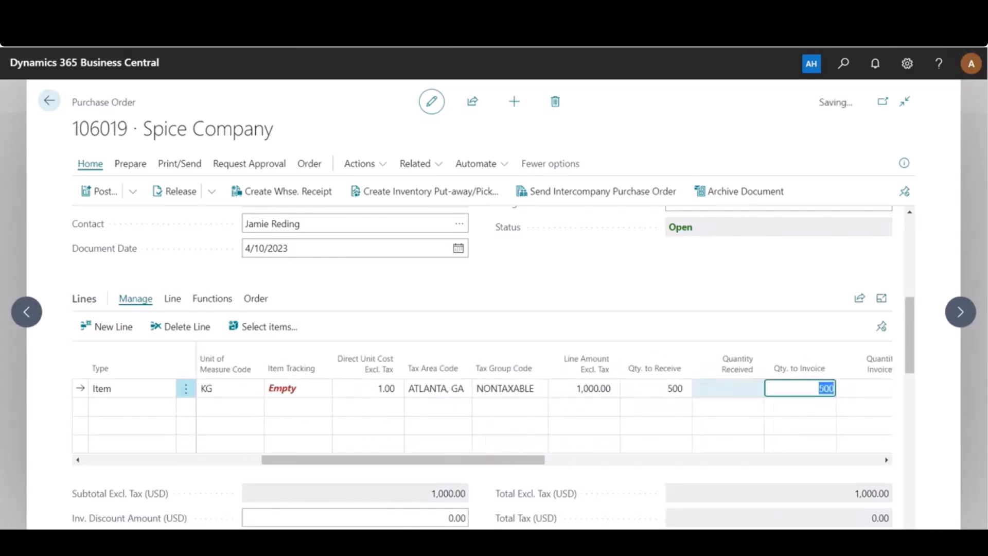
- Assign new lot and package numbers to the Salt - Fine line in its item tracking with Quantity (Base) 500
drag(473, 460, 811, 460)
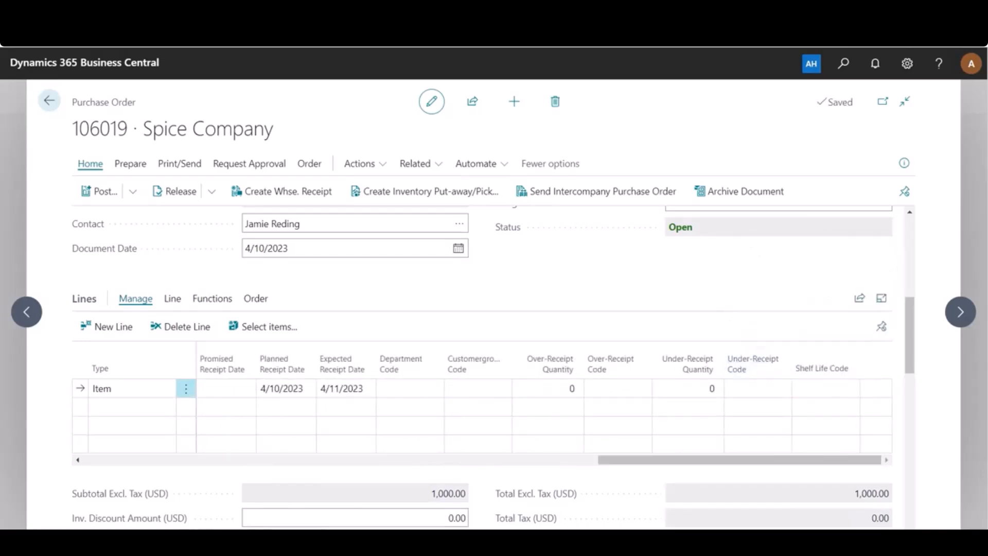
mouse_move(688, 364)
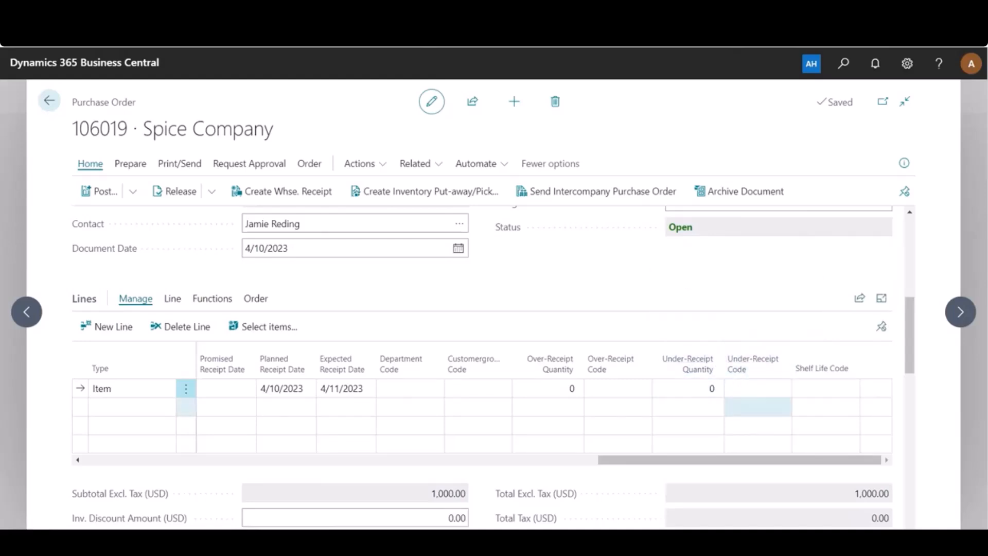
drag(756, 459, 365, 459)
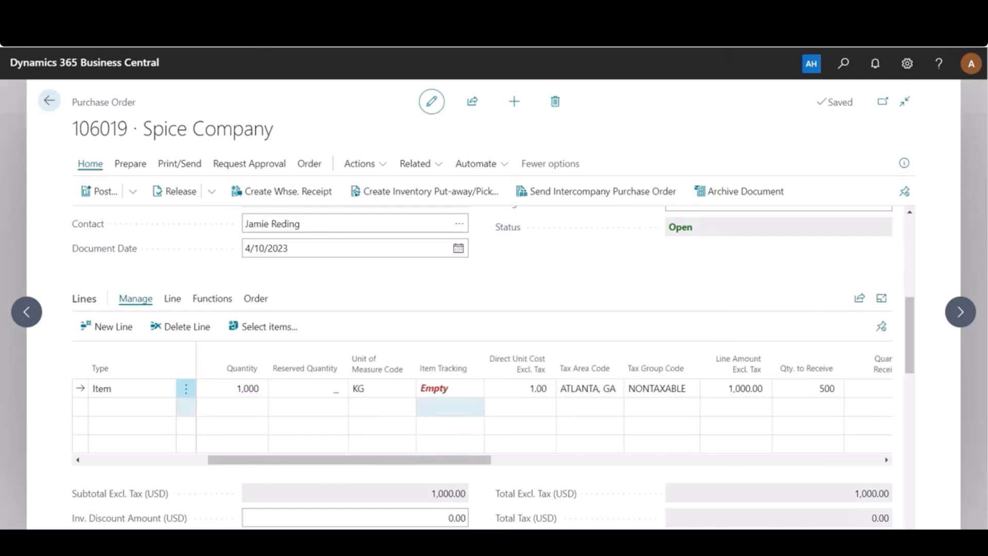
click(434, 388)
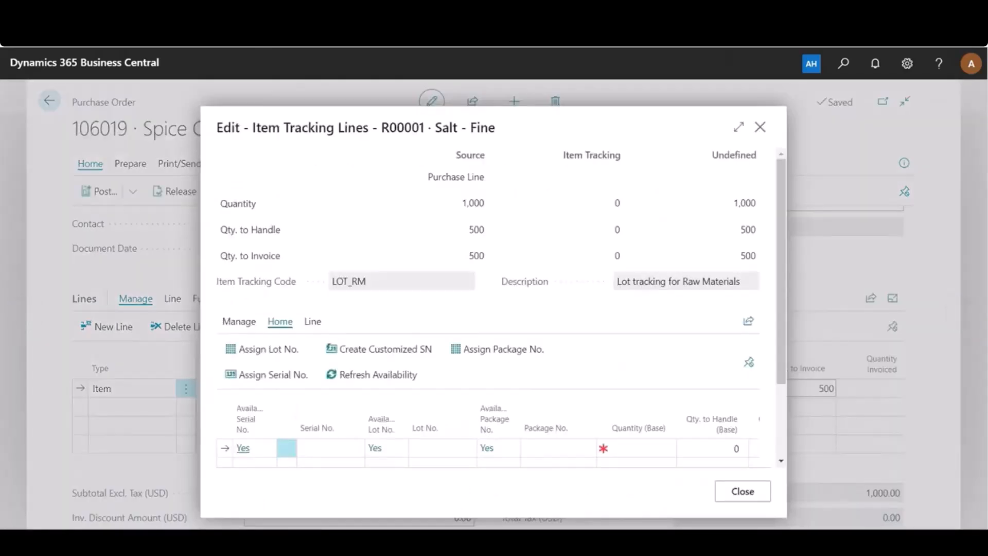
click(268, 349)
click(643, 400)
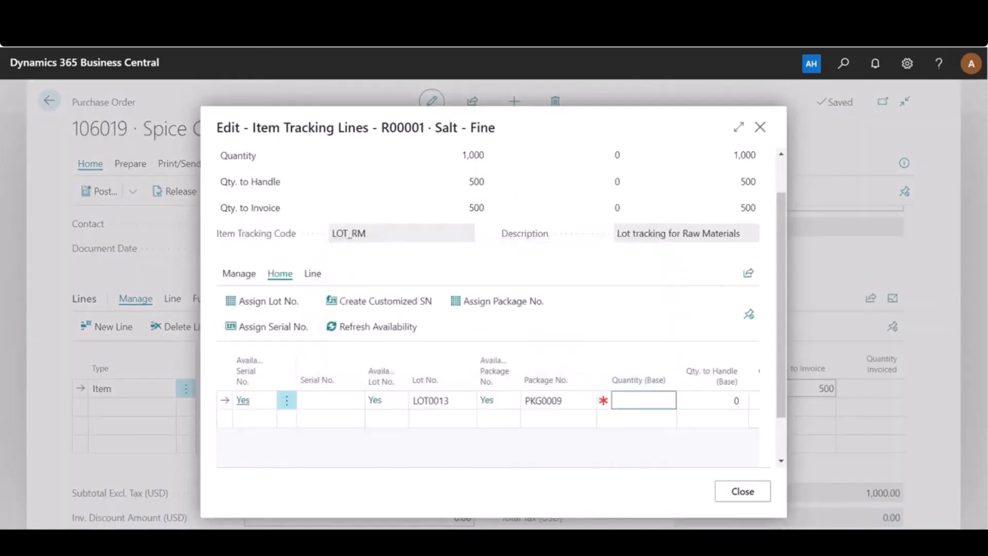
text(500)
click(663, 328)
click(743, 492)
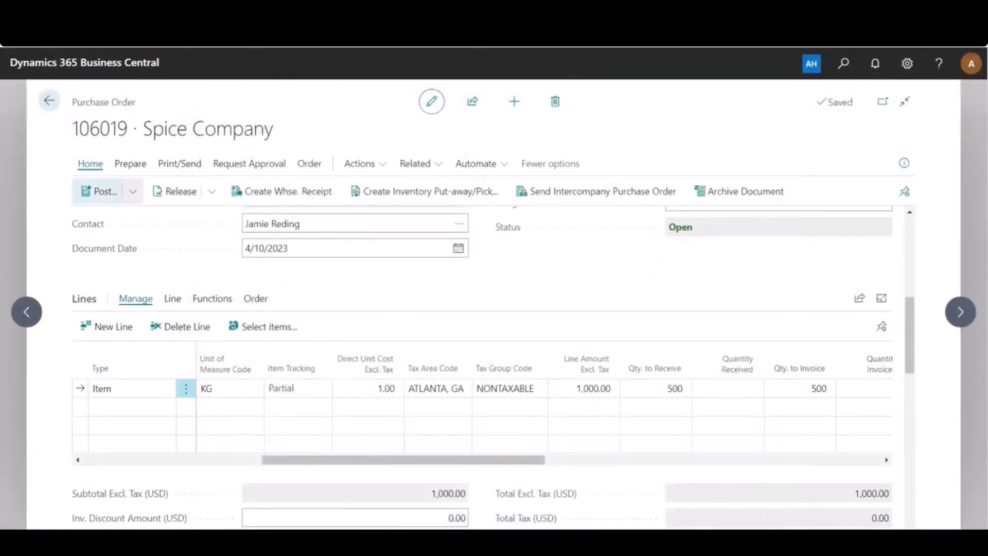
- Post the purchase order with the Receive option for the first partial delivery of Salt - Fine
click(100, 191)
click(372, 271)
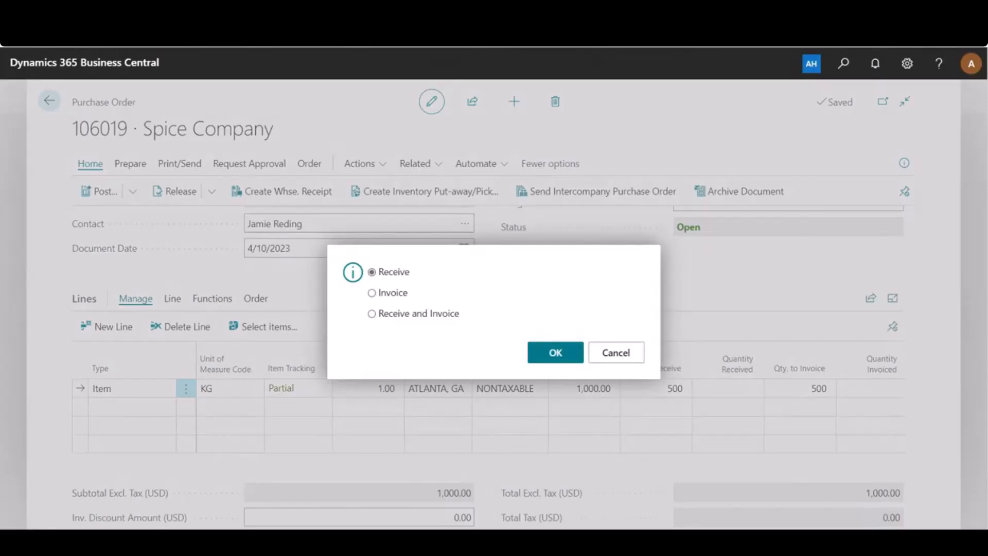
click(533, 352)
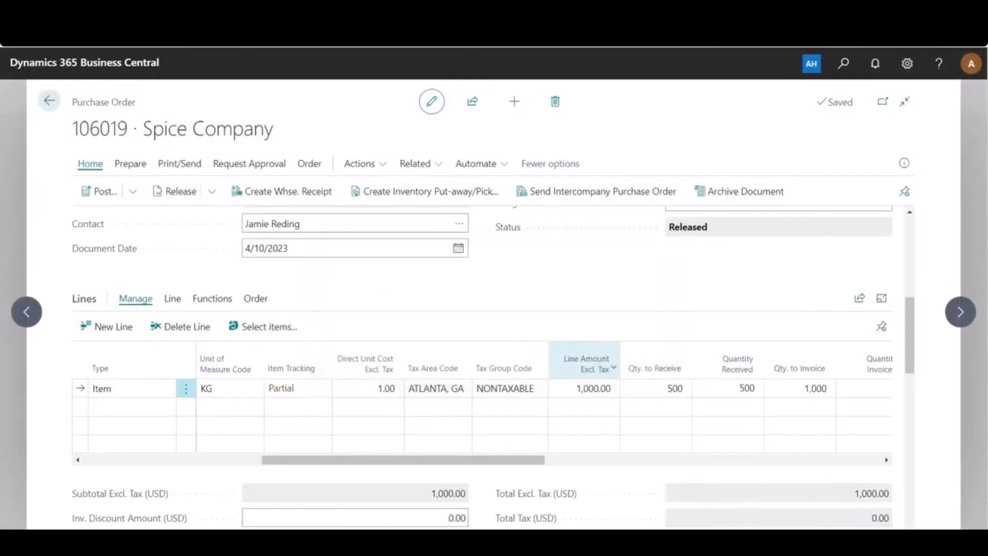
- Set Qty. to Receive on the Salt - Fine line to 200 and check its under-receipt quantity and code
click(656, 389)
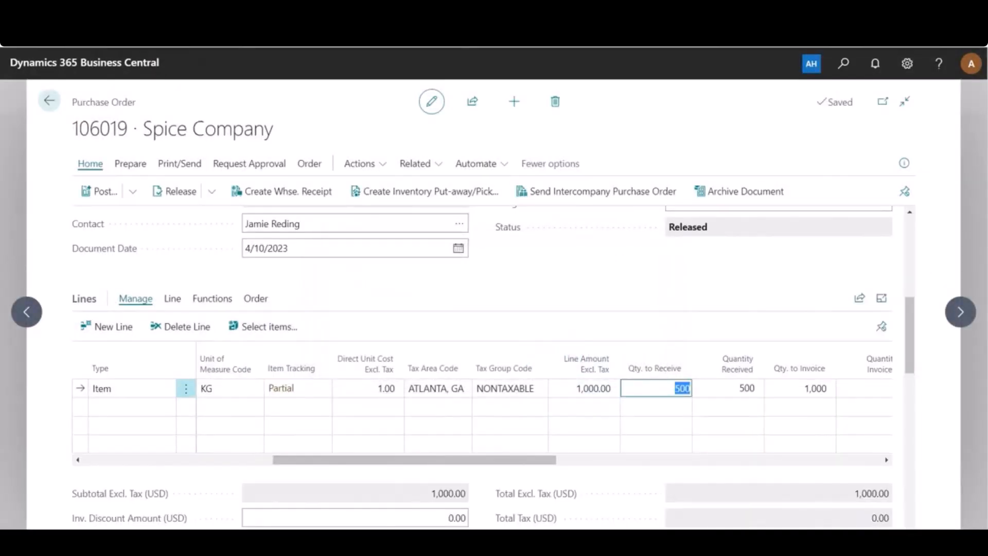
text(200)
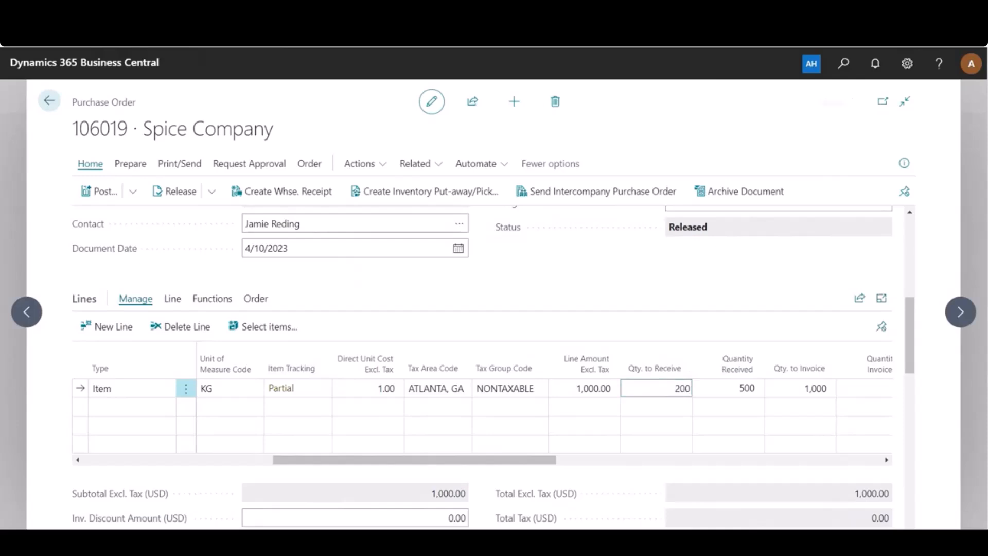
click(653, 329)
drag(482, 459, 739, 460)
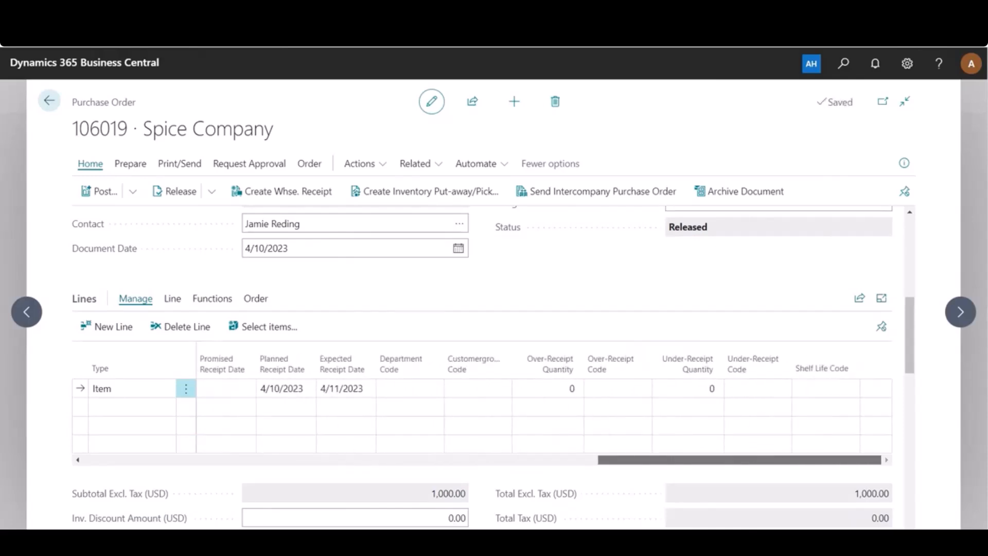
- Add an item tracking line for Salt - Fine with lot LOT0014, package PKG0010 and Quantity (Base) 200
drag(739, 459, 383, 459)
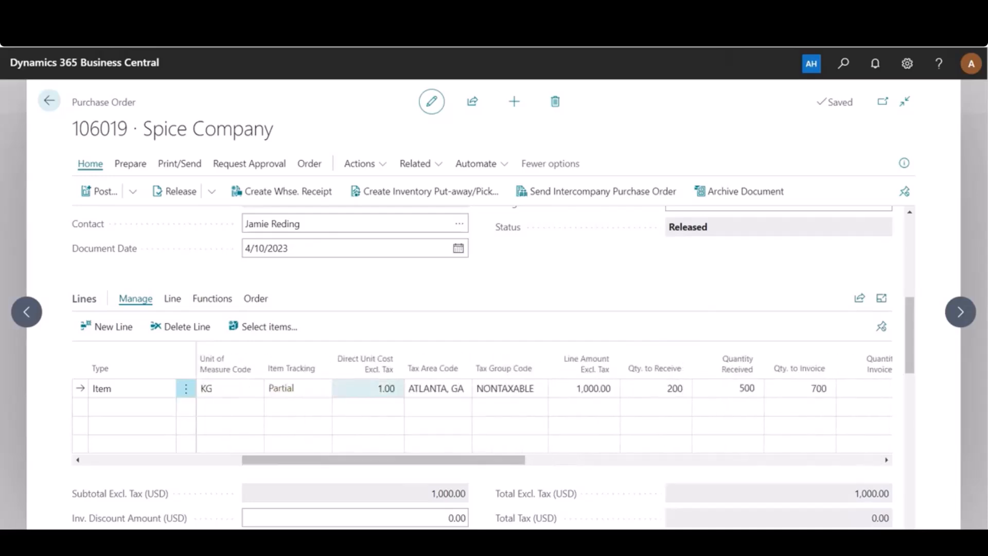
click(281, 388)
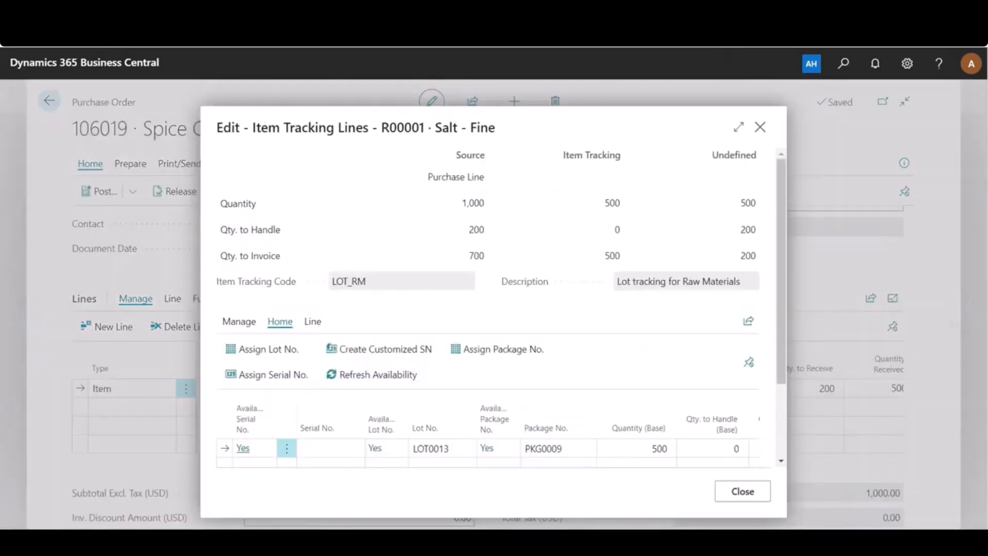
scroll(489, 355, down, 2)
click(443, 370)
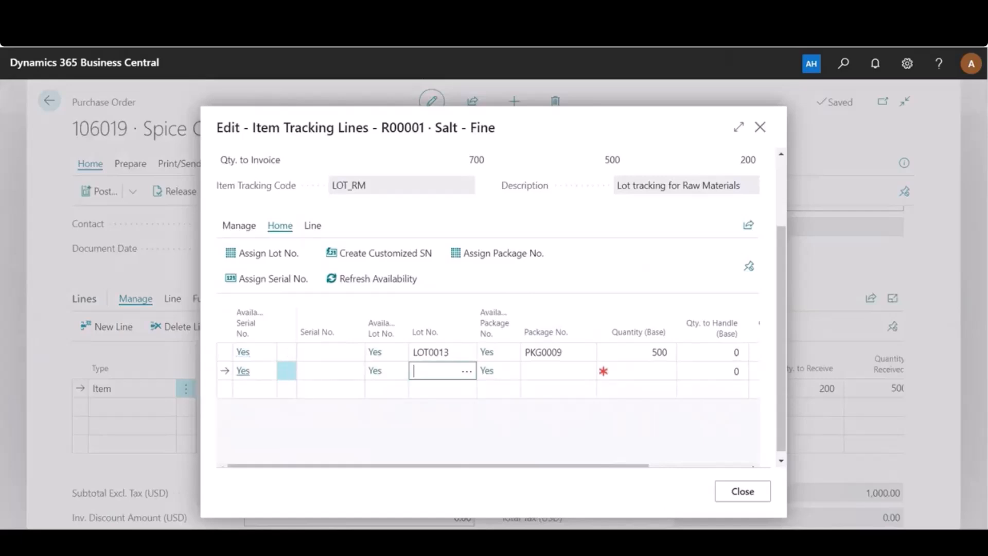
text(LOT0014)
key(Tab)
text(P)
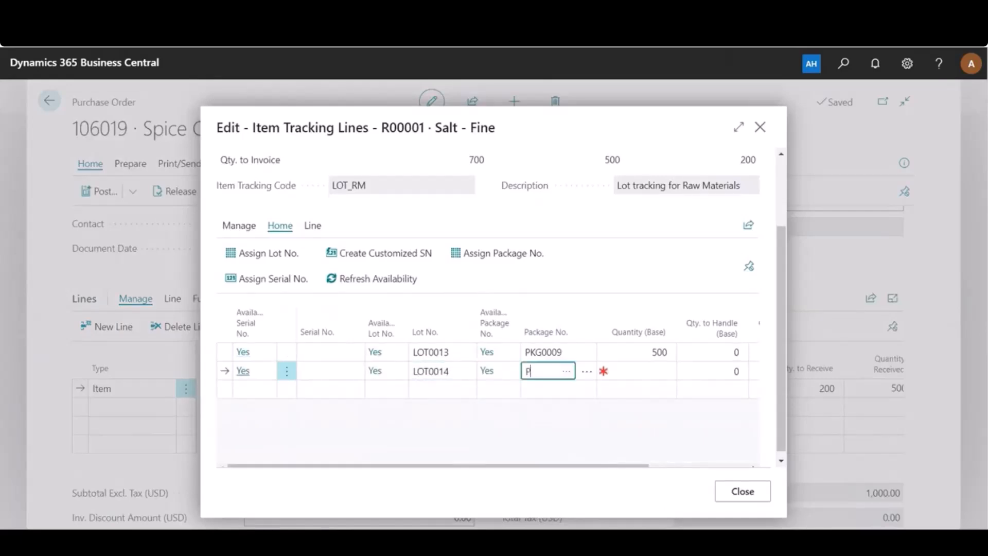
text(KG0010)
key(Tab)
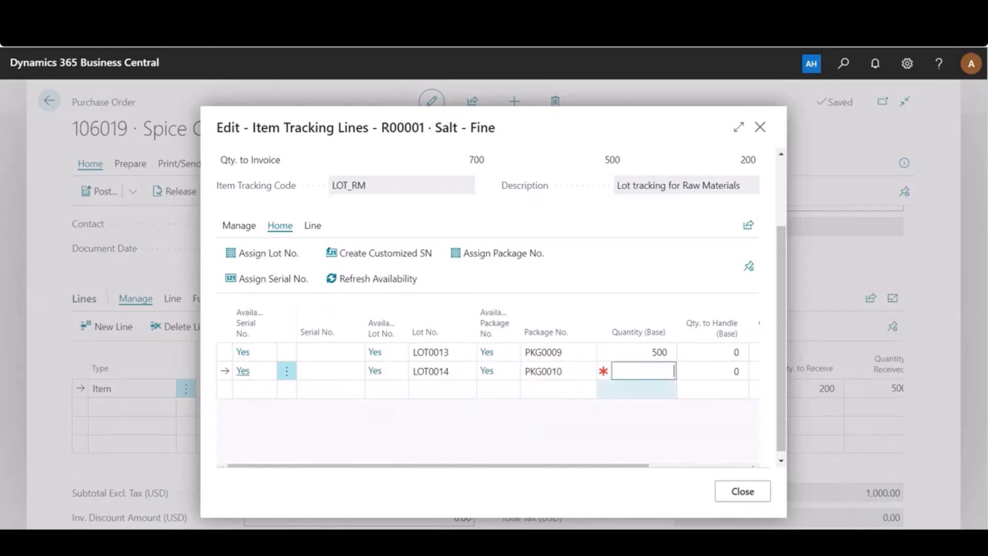
text(200)
key(Tab)
click(742, 492)
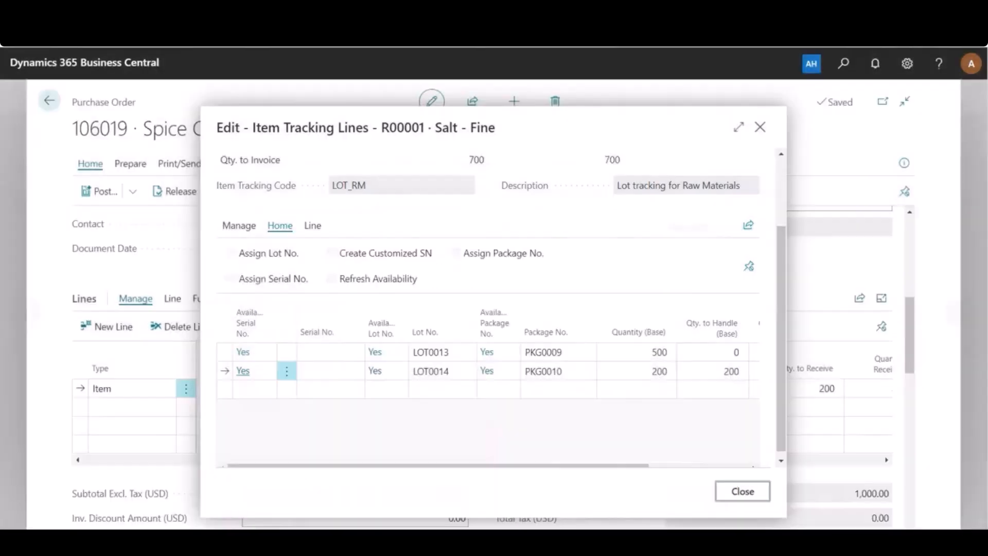
- Post the second partial delivery of the purchase order with the Receive option
click(99, 191)
click(371, 269)
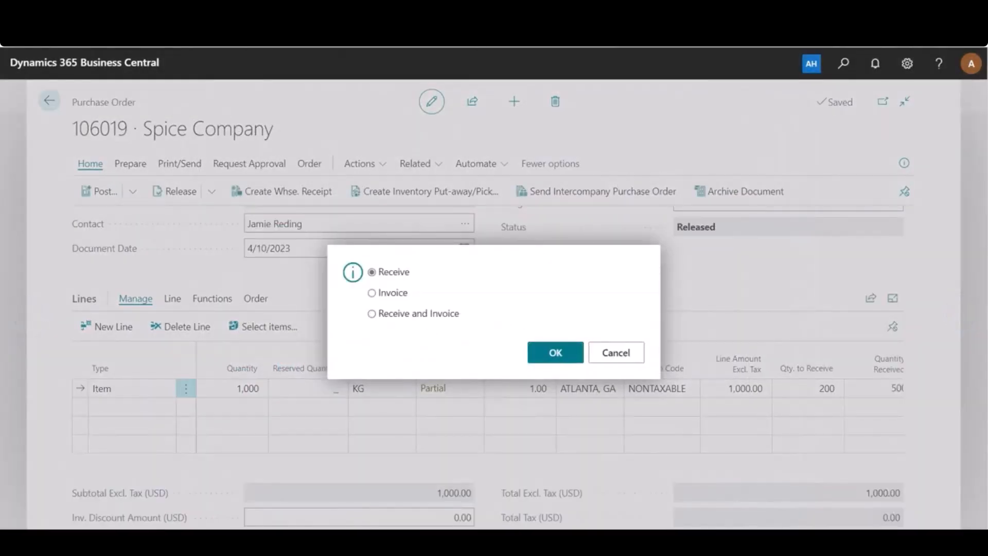
click(555, 352)
- Set Qty. to Receive on the Salt - Fine line to 210 and review its Under-Receipt Quantity and Under-Receipt Code
drag(466, 460, 548, 459)
click(588, 389)
text(210)
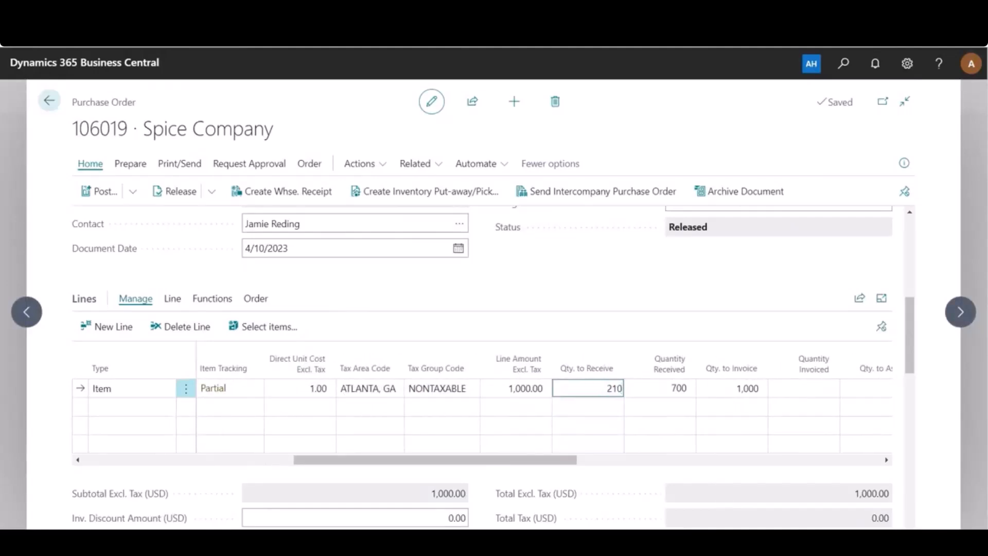
key(Tab)
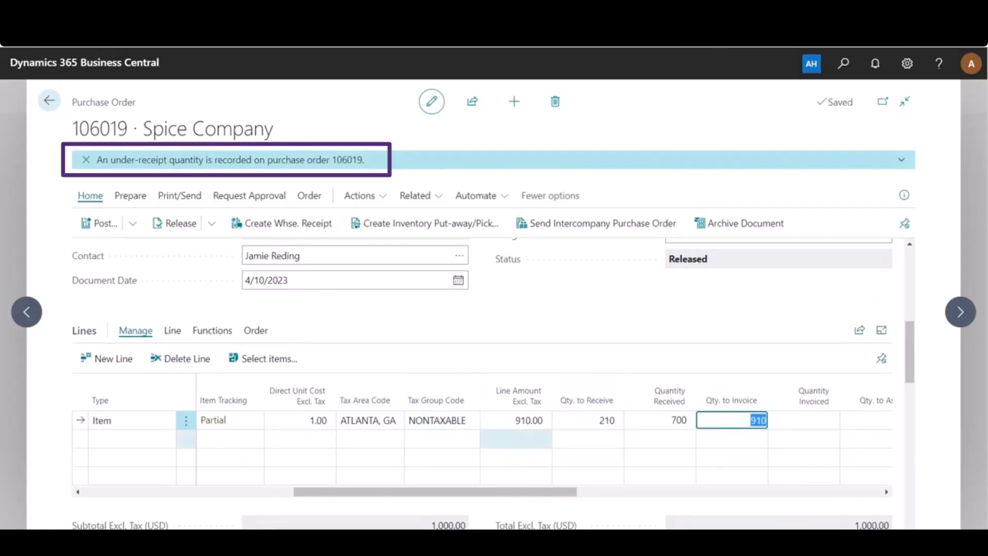
drag(516, 492, 740, 491)
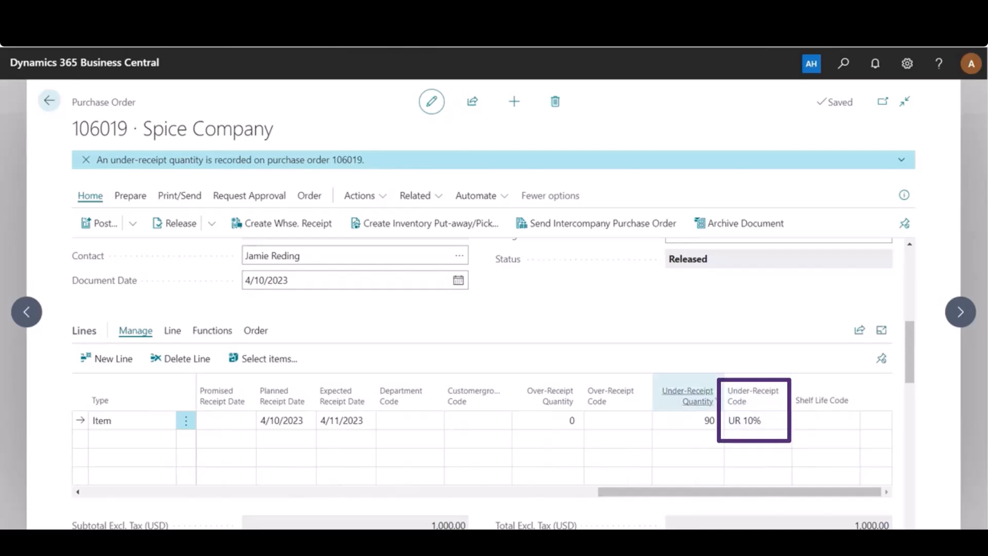
mouse_move(712, 397)
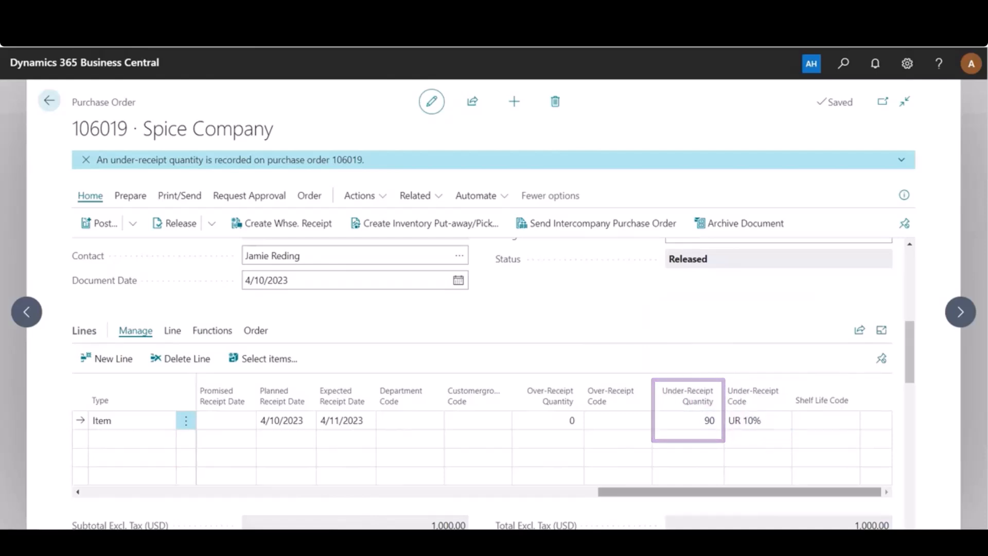
- Add an item tracking line for Salt - Fine with lot LOT0015, package PKG0011 and Quantity (Base) 210
drag(749, 492, 329, 492)
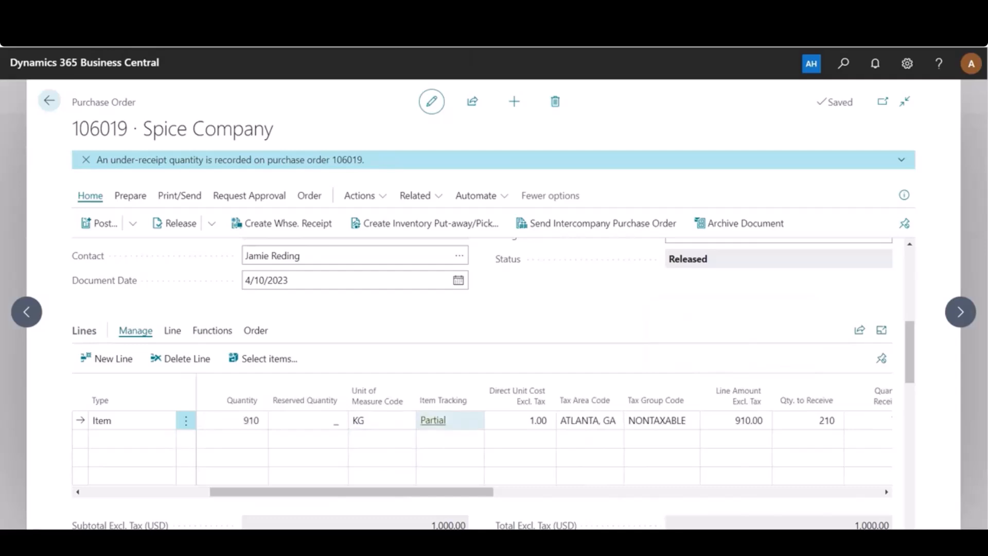
click(433, 420)
scroll(499, 383, down, 2)
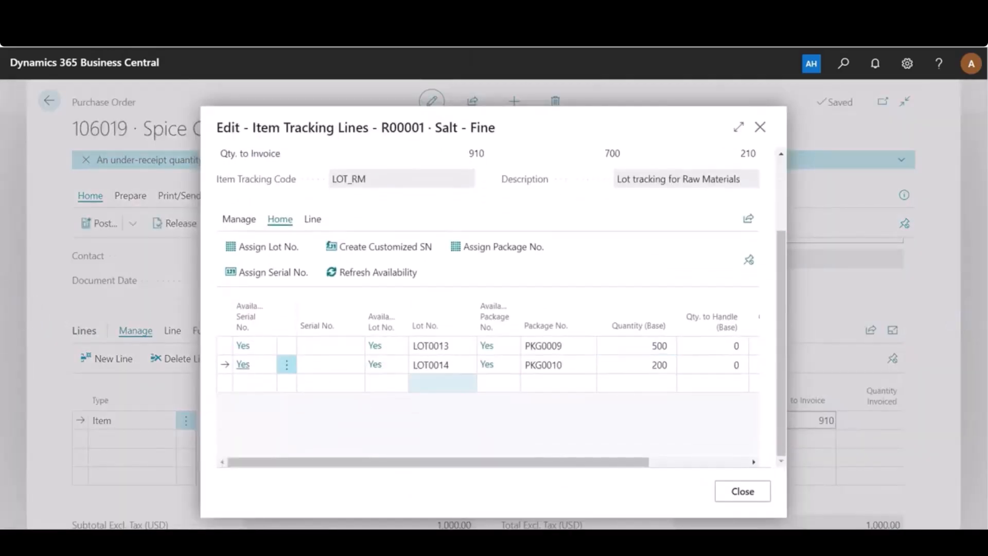
click(442, 383)
text(LOT0015)
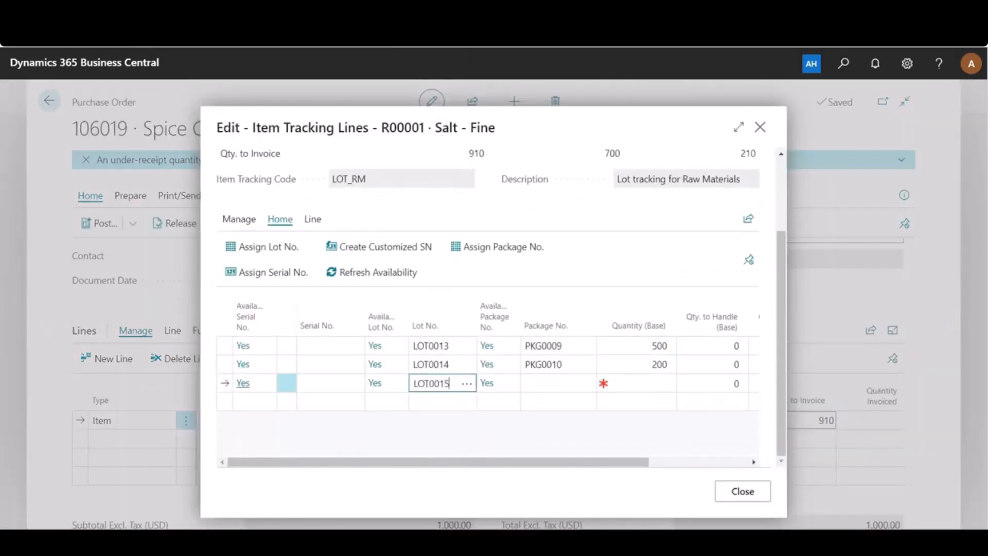
key(Tab)
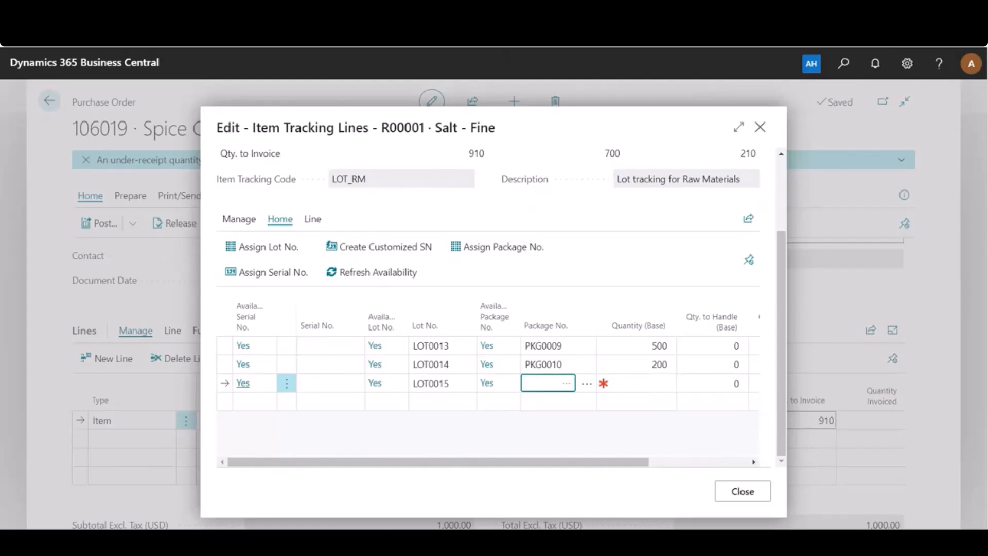
text(PKG)
text(0011)
key(Tab)
text(210)
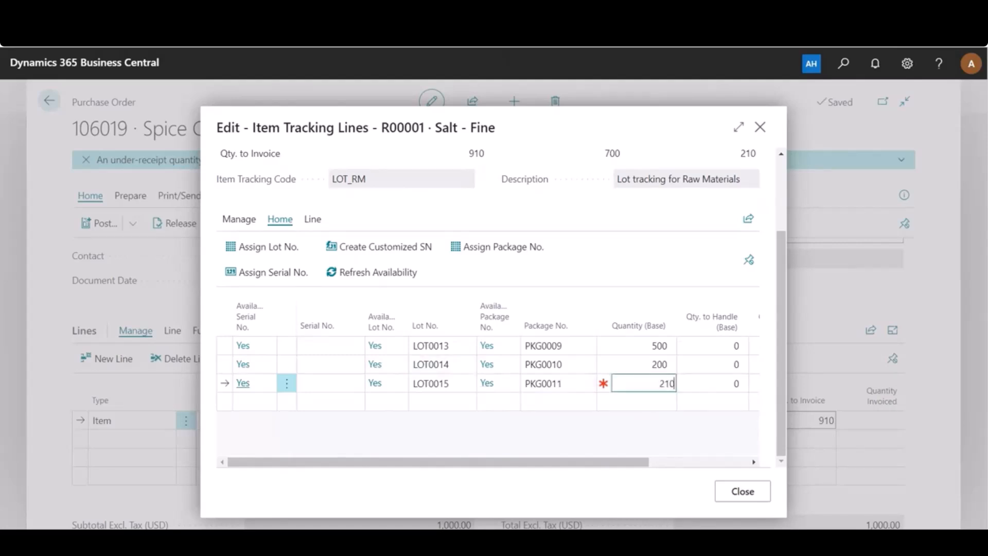
key(Tab)
click(742, 491)
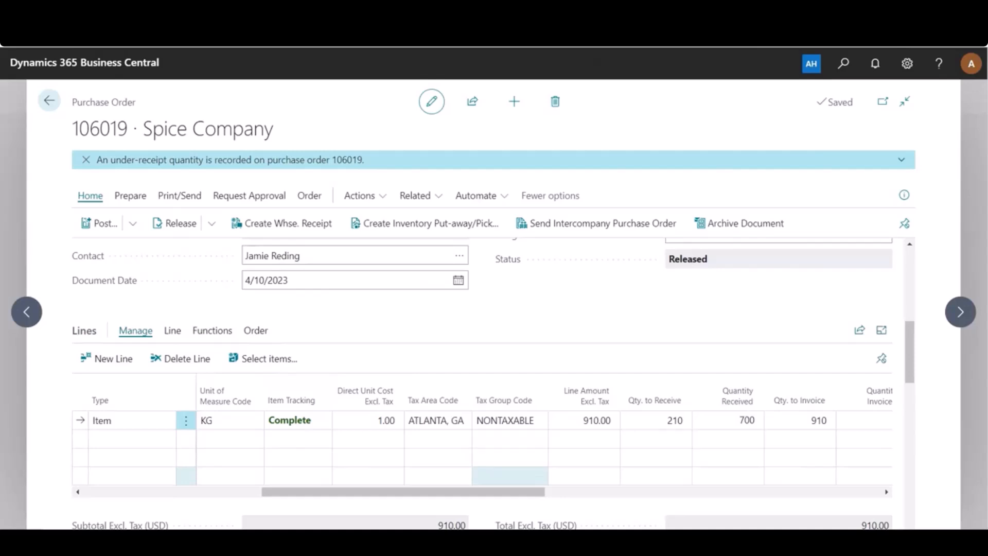
- Post the purchase order as Receive and Invoice, and open the posted invoice to check the Salt - Fine quantity
drag(489, 492, 309, 491)
click(100, 223)
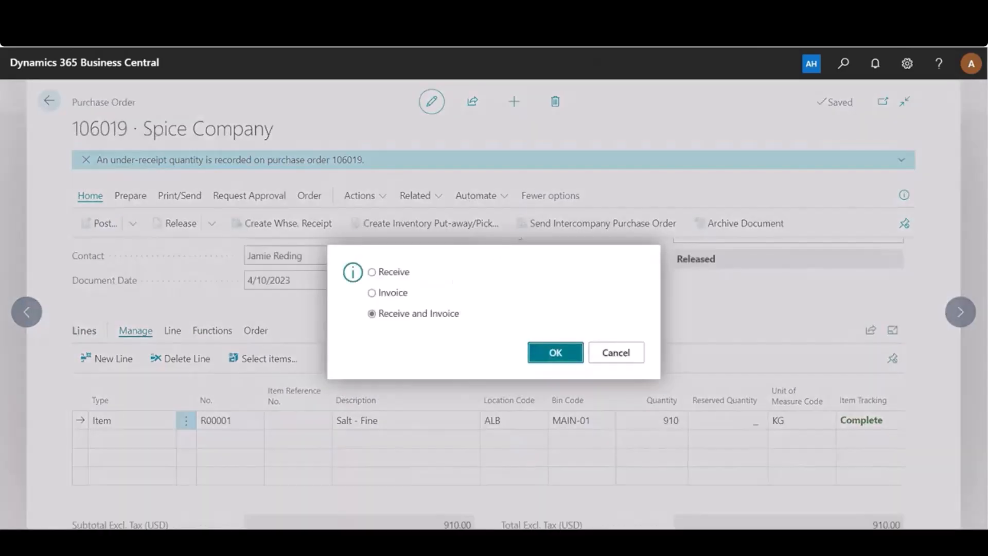
key(Return)
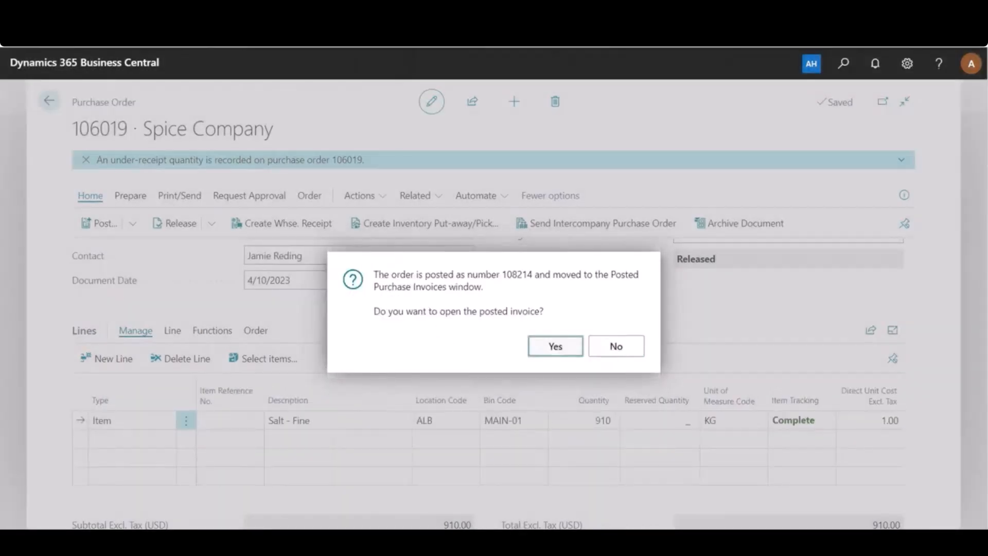
key(Return)
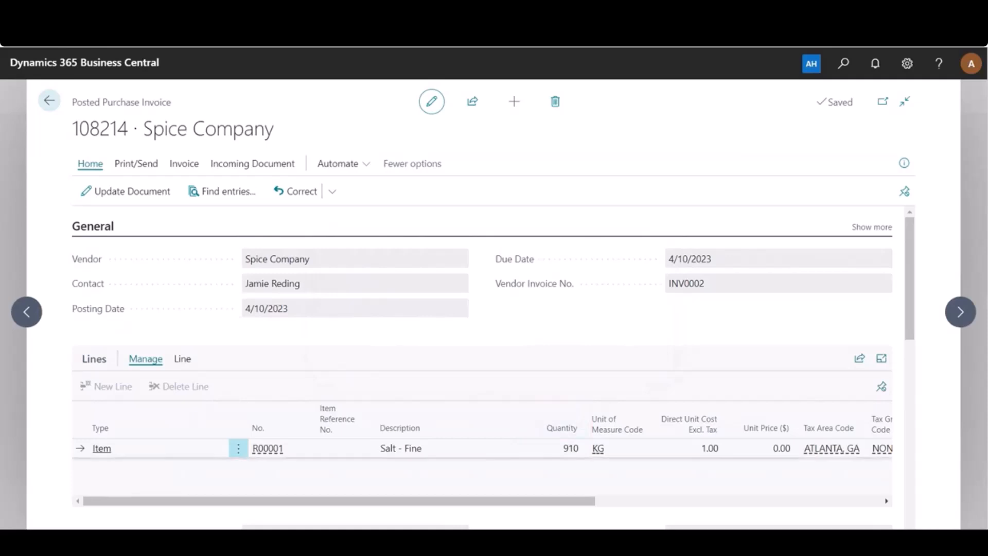
drag(563, 448, 579, 449)
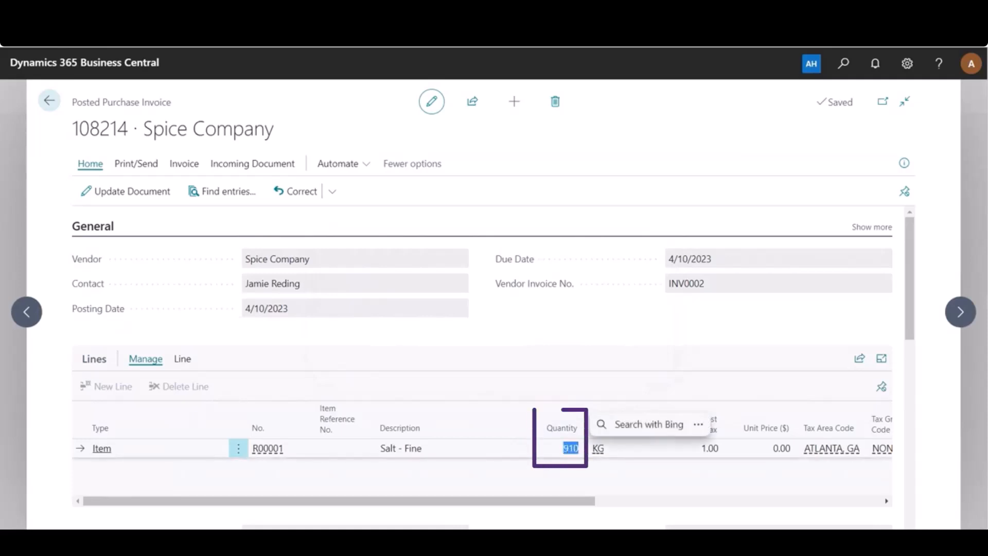
click(561, 477)
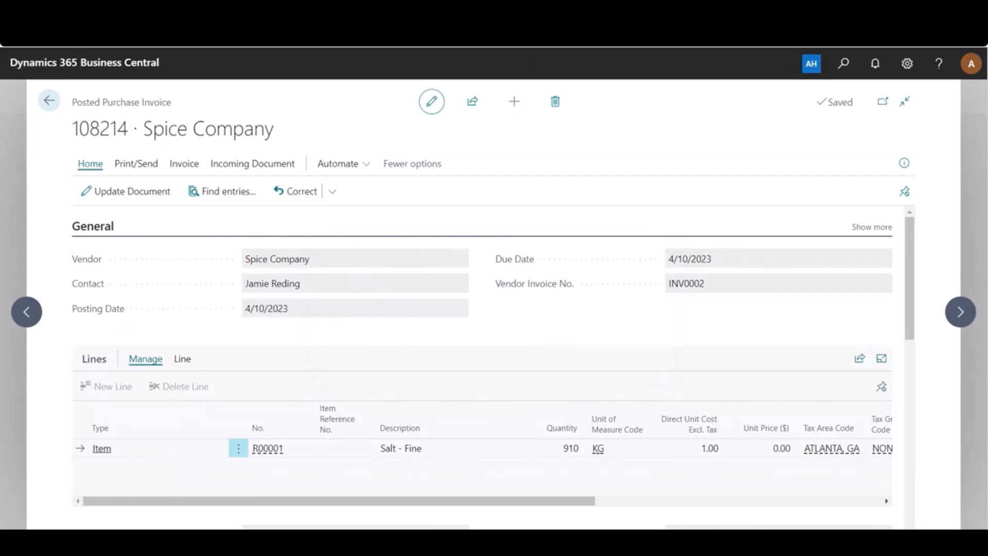
- Return to the purchase orders list and open the Spice Company order dated 4/10/2023 to review its line and general details
click(50, 101)
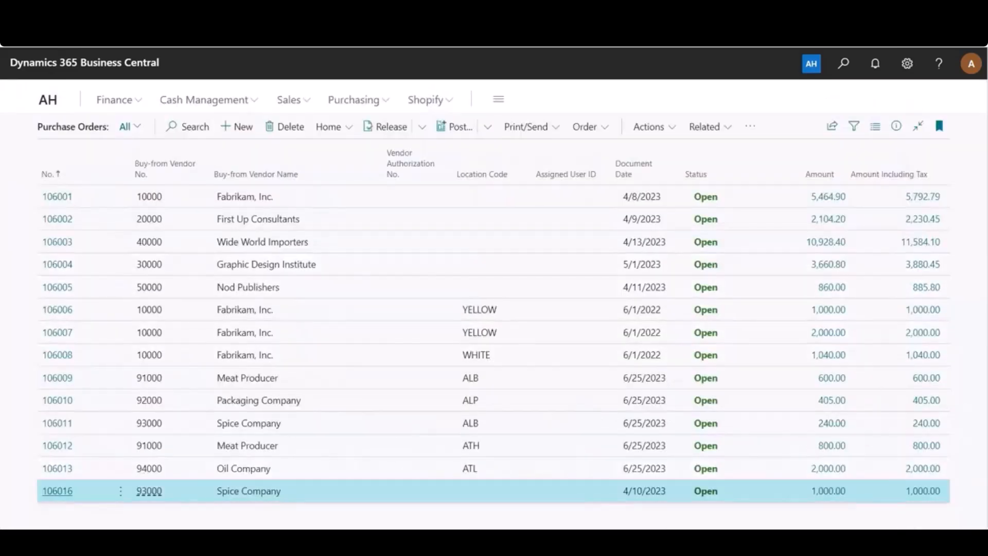
click(57, 491)
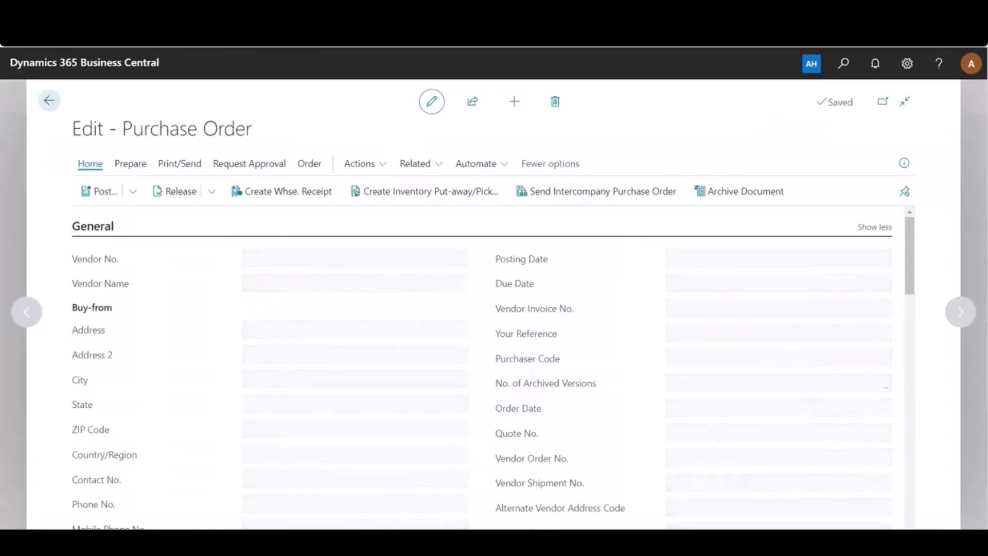
scroll(481, 368, down, 5)
scroll(406, 375, down, 2)
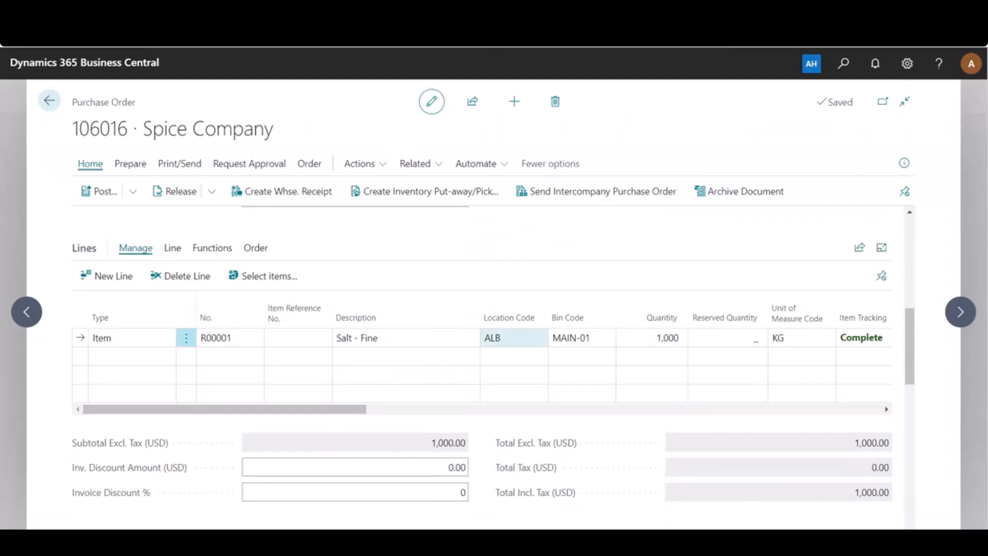
scroll(484, 361, up, 4)
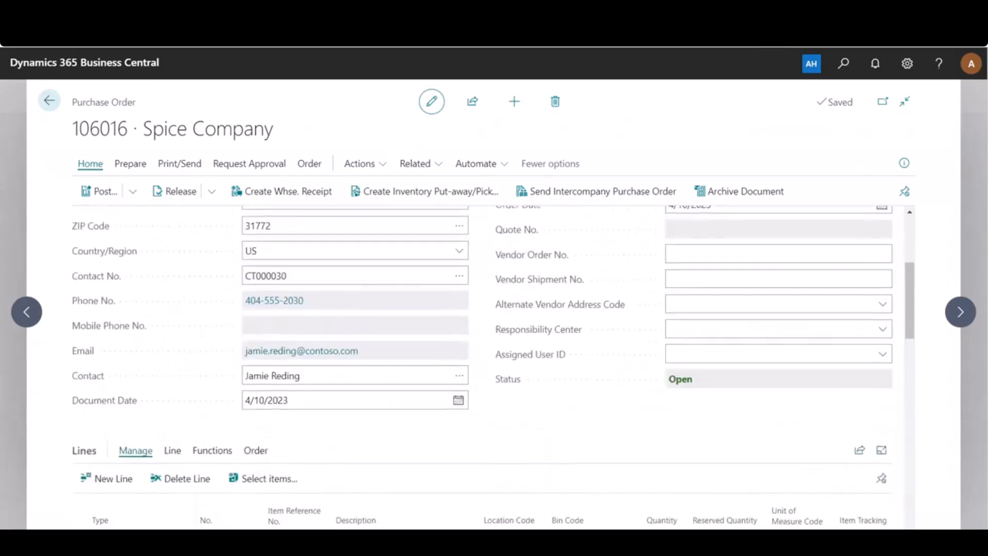
scroll(484, 360, up, 3)
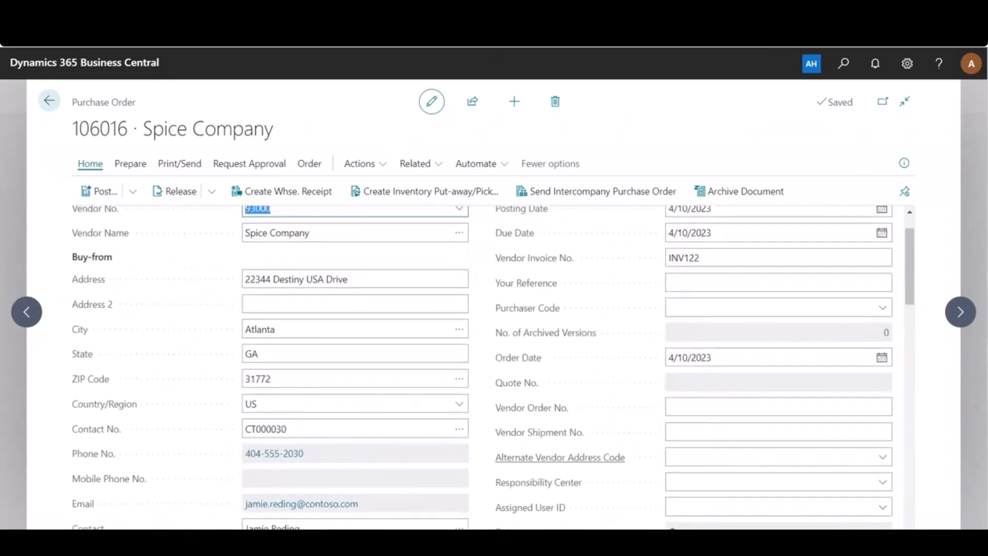